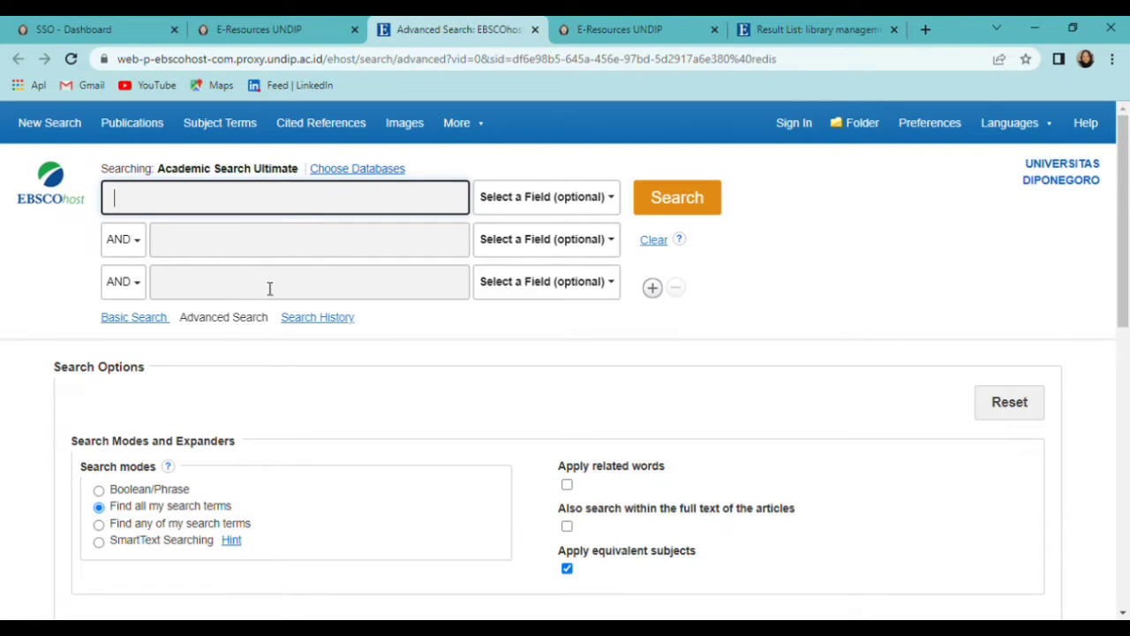
Step: Review the optional search fields and try the Boolean operators for combining rows, leaving them set to AND
click(559, 203)
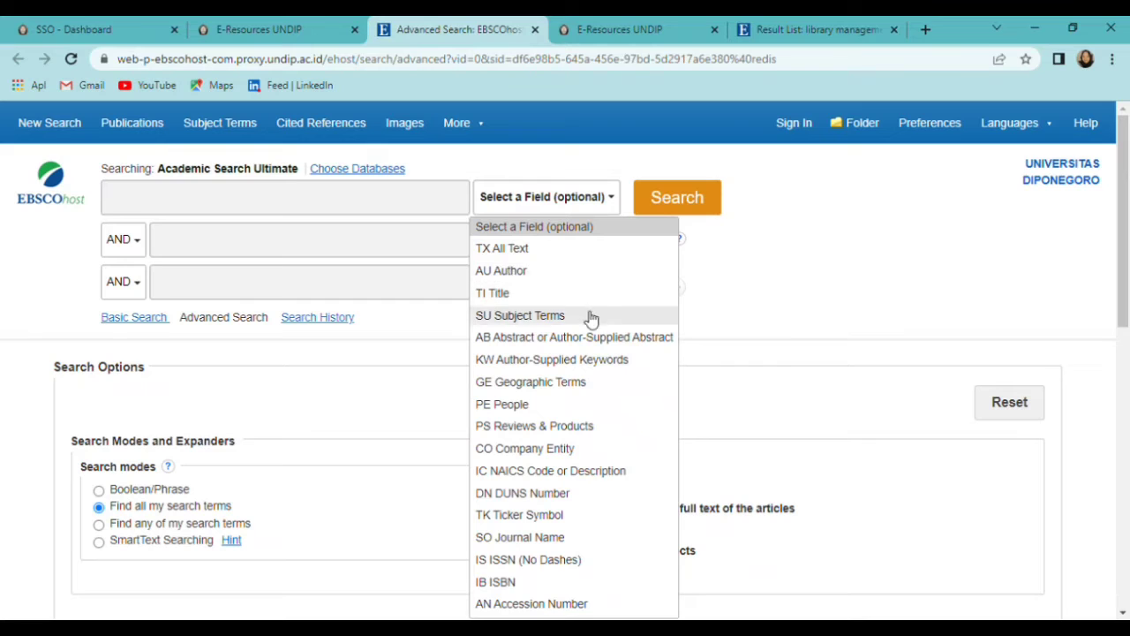
click(738, 256)
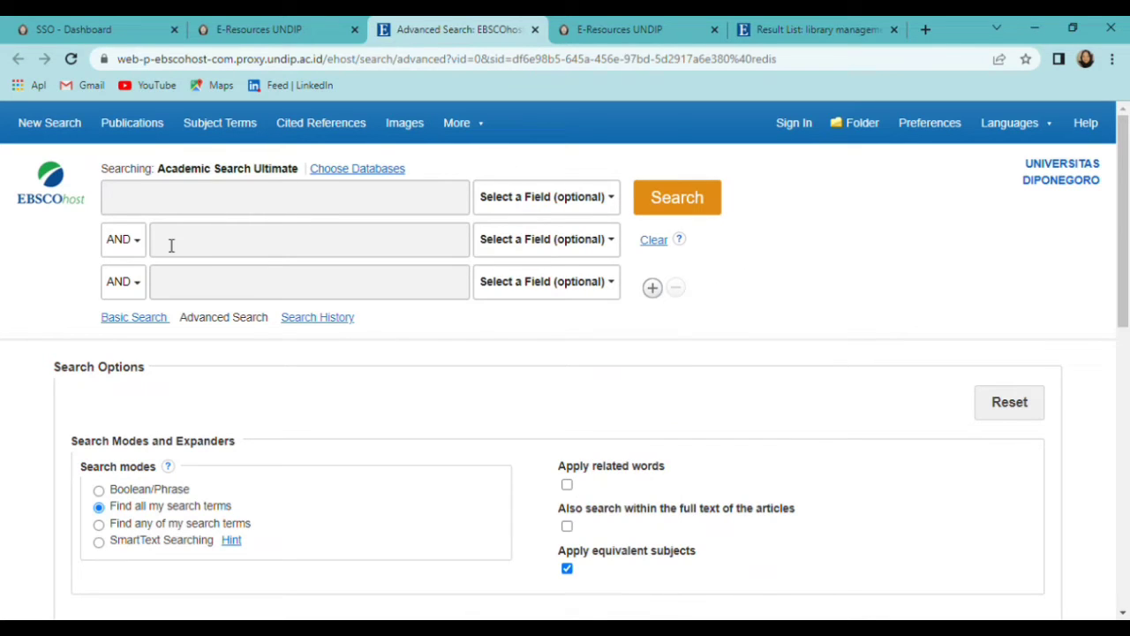
click(124, 247)
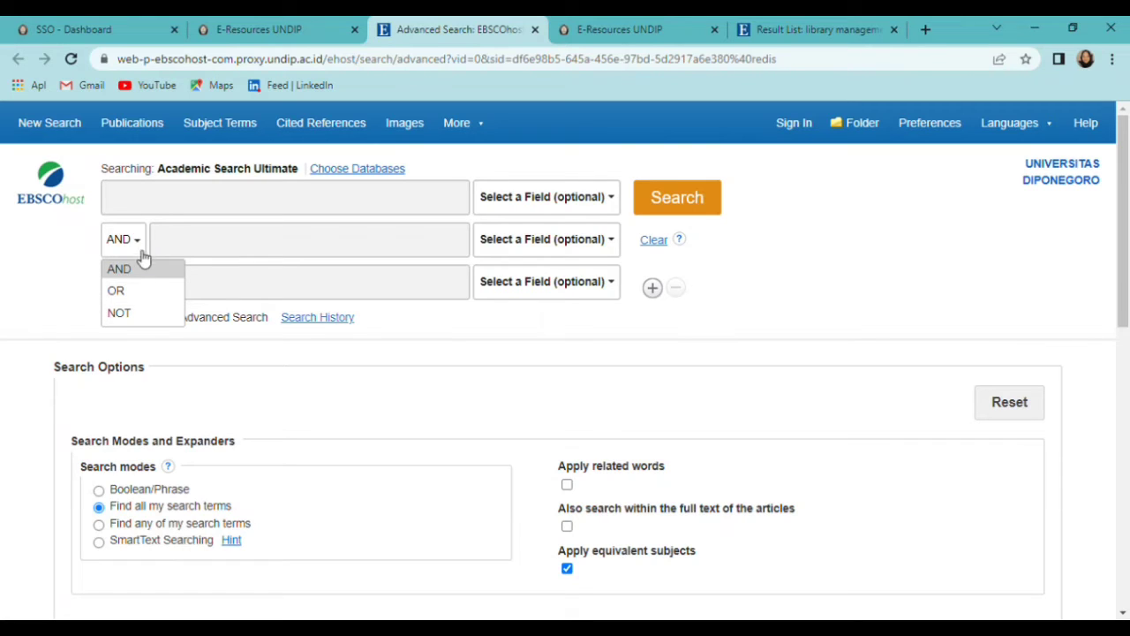
click(119, 312)
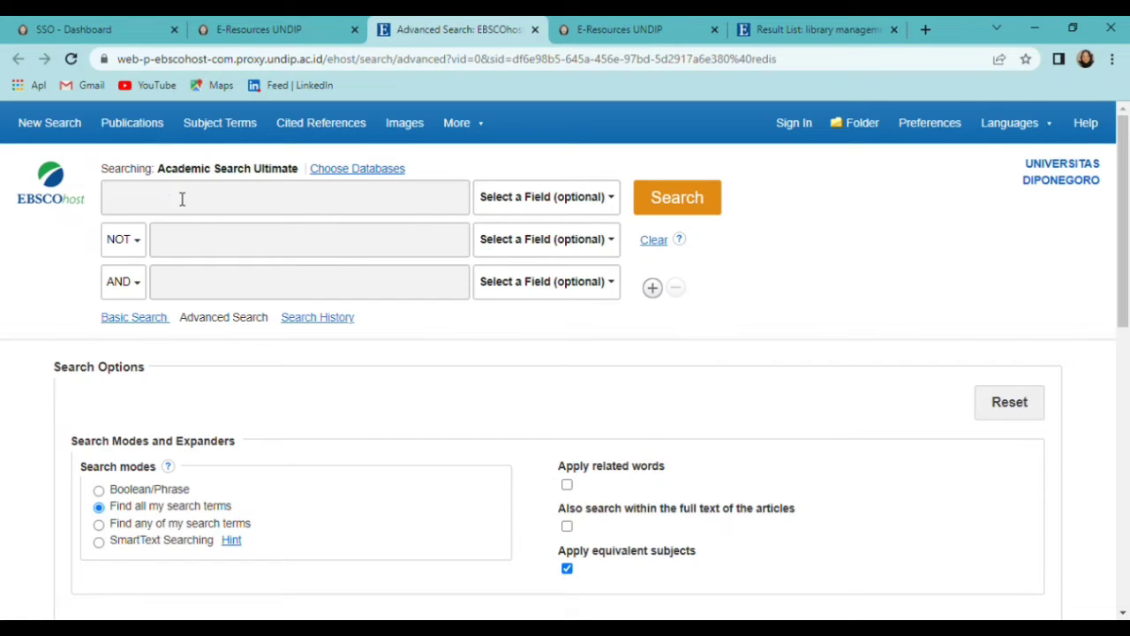
click(129, 251)
click(150, 273)
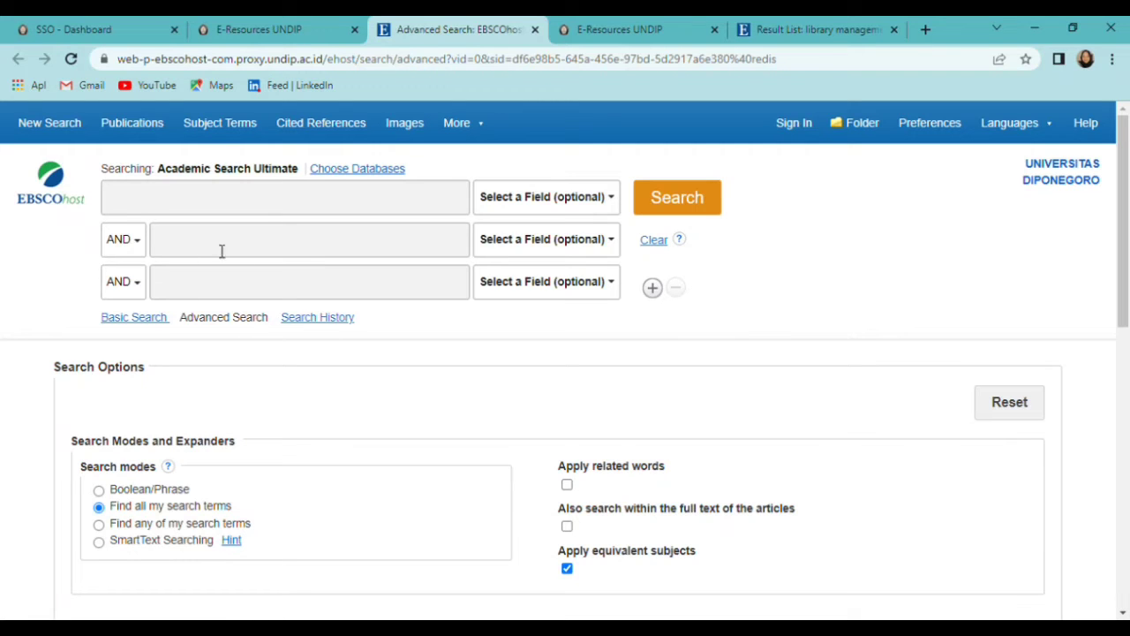
click(136, 288)
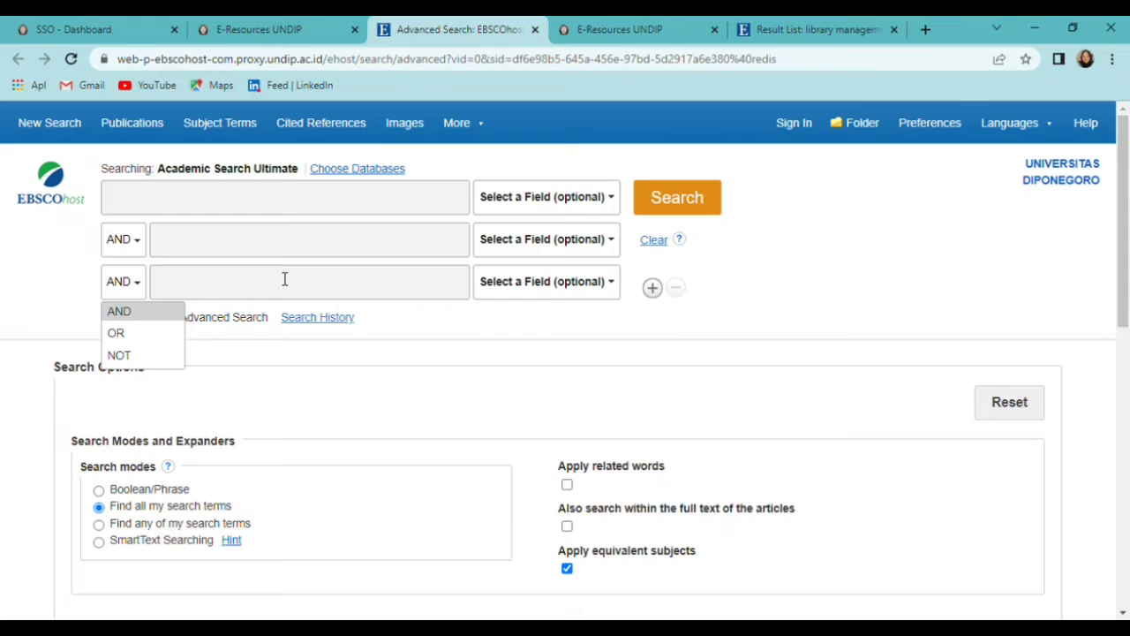
click(59, 240)
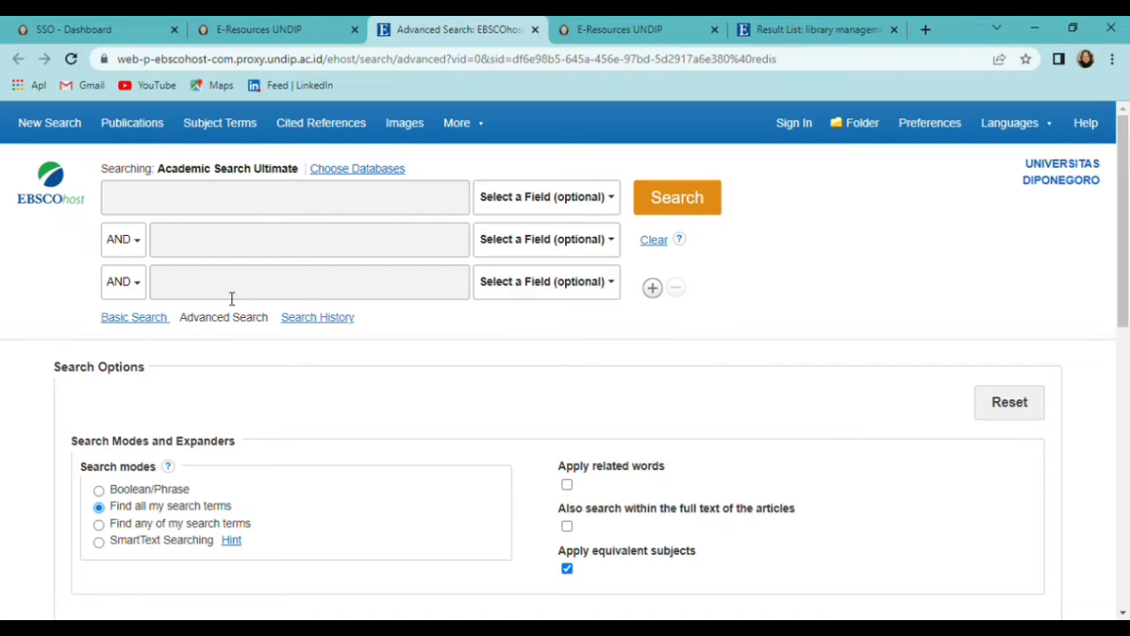
Step: Include all available databases in the search and apply the selection
click(351, 169)
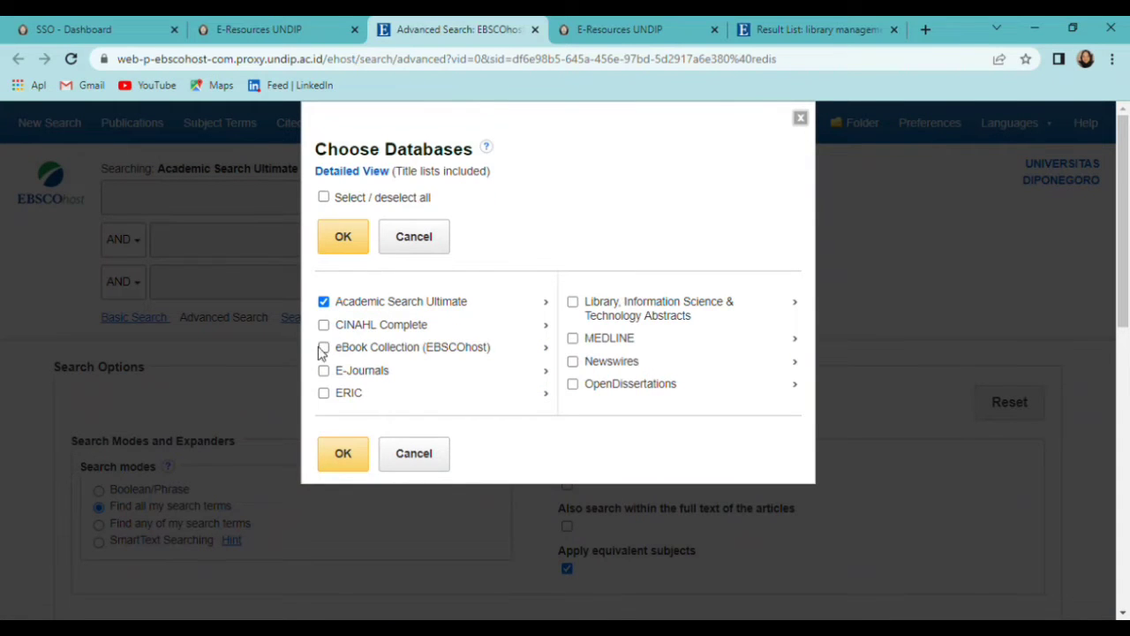
click(323, 197)
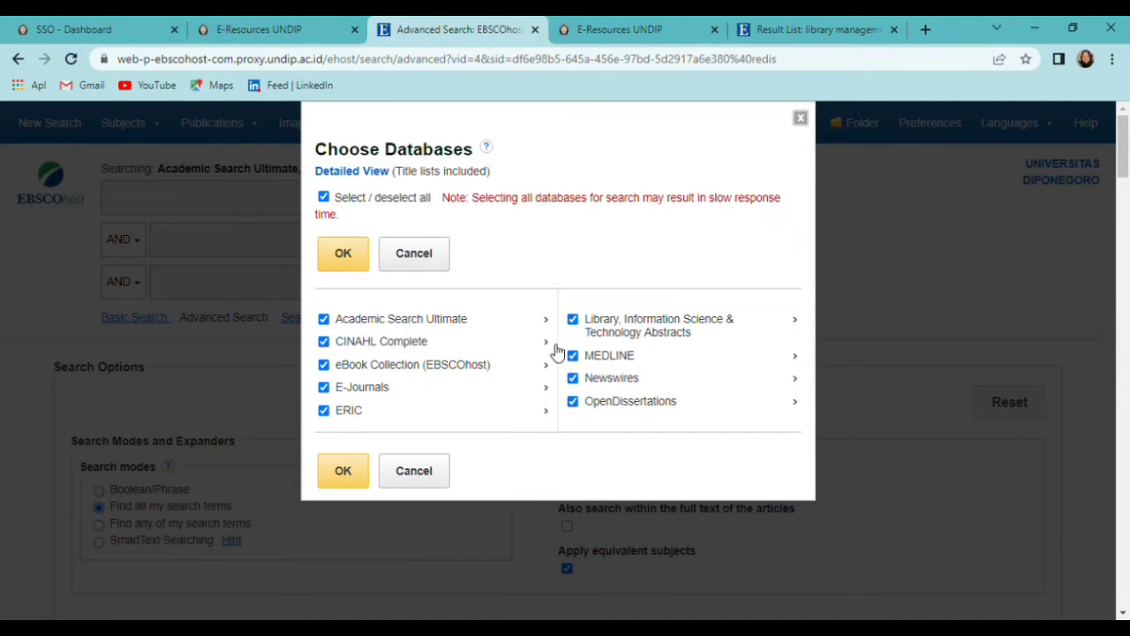
click(325, 202)
click(325, 202)
click(351, 482)
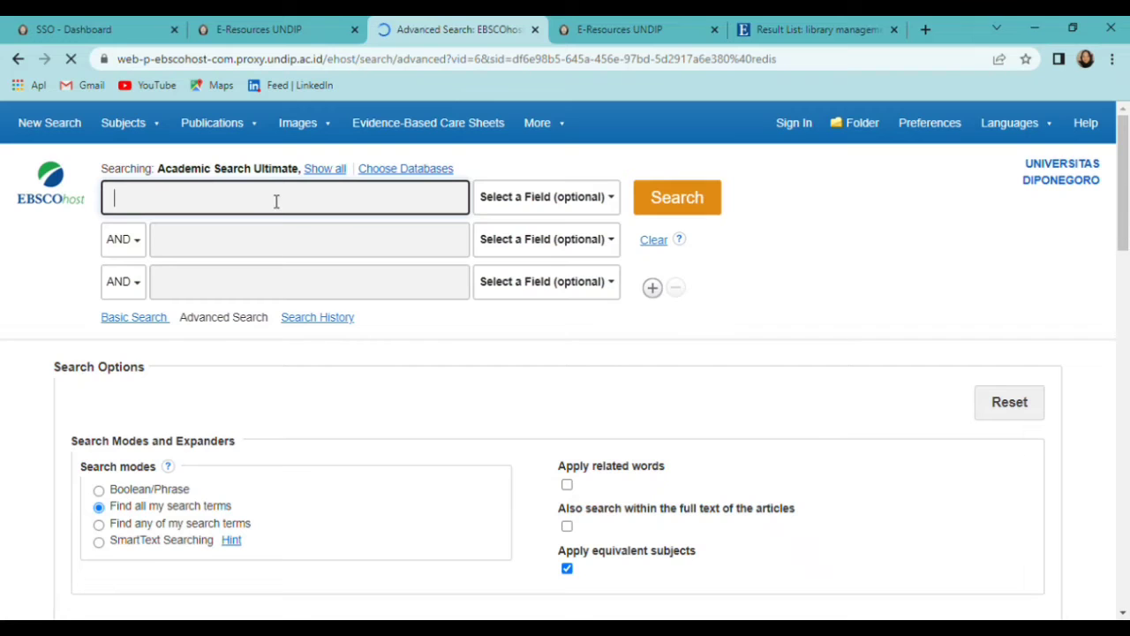
Step: Run an advanced search for "Library management system" AND "school library" and check the number of results
click(302, 250)
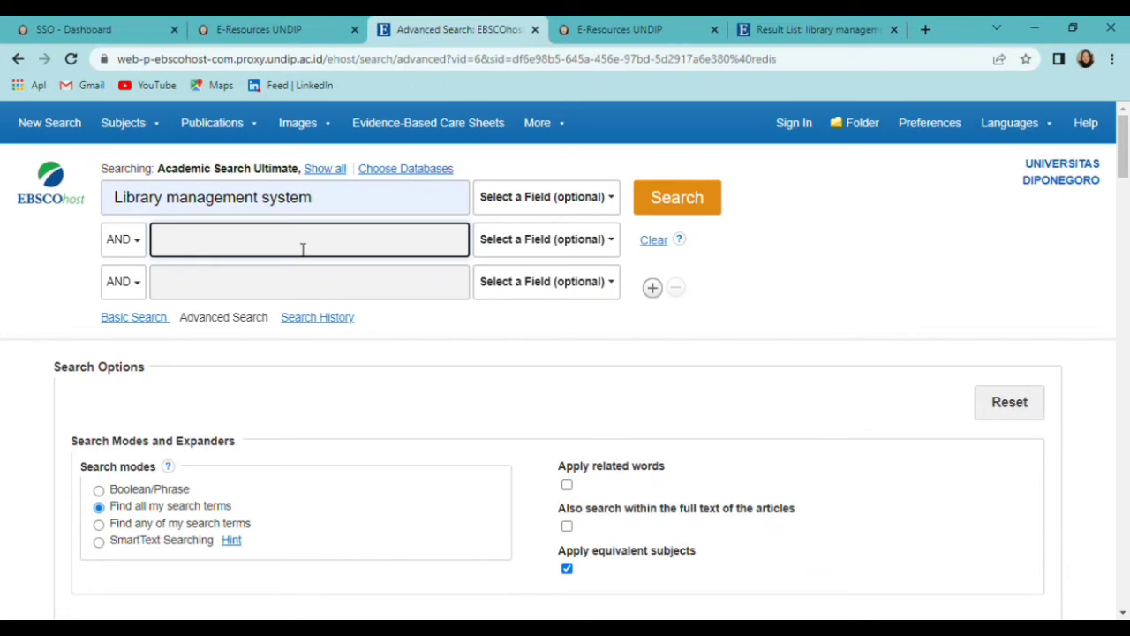
text(sch)
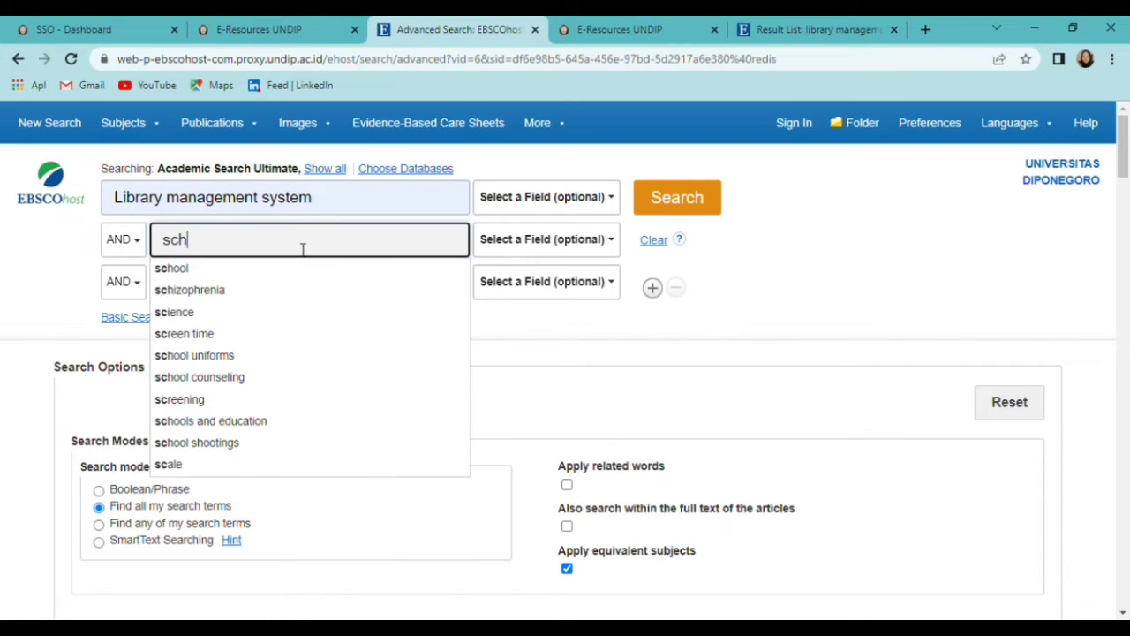
text(ool libe)
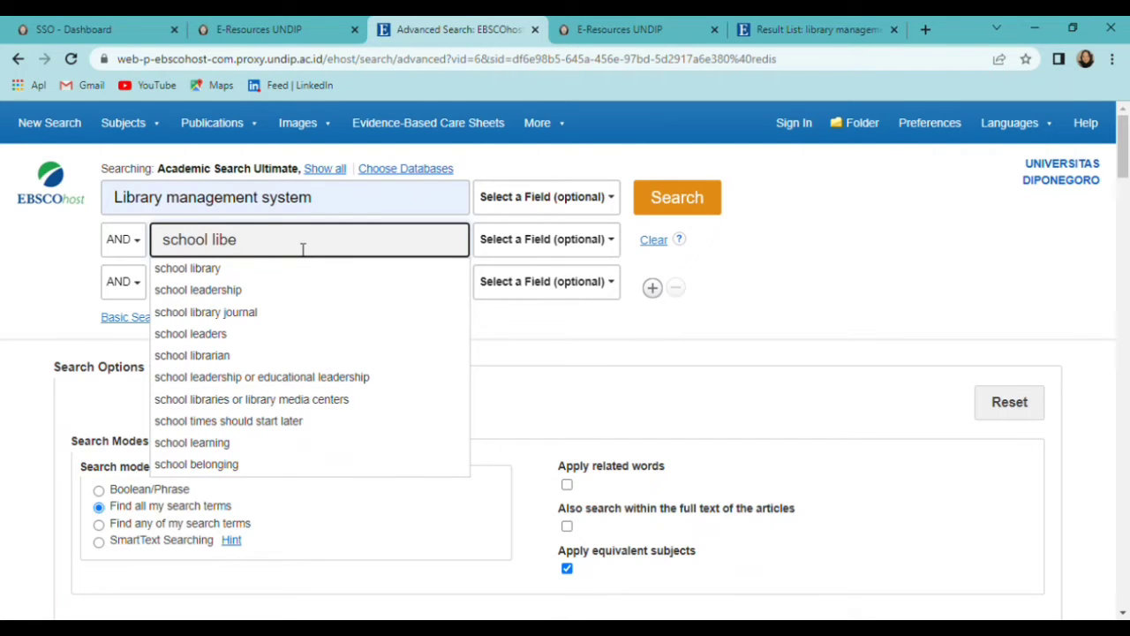
key(BackSpace)
text(rary)
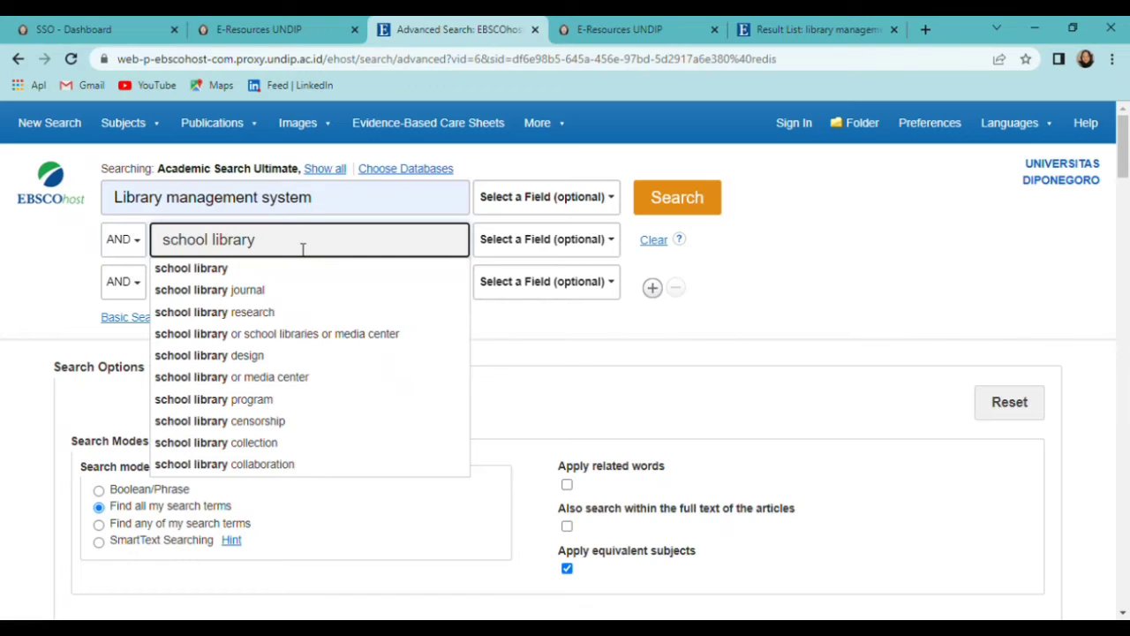
click(673, 204)
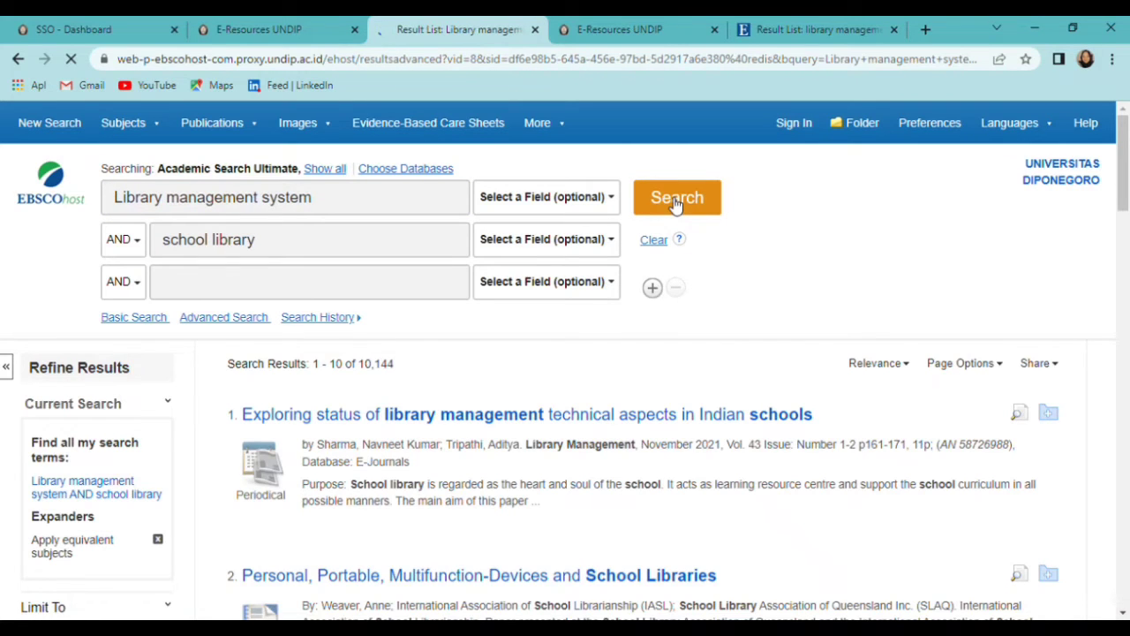
drag(396, 366, 365, 372)
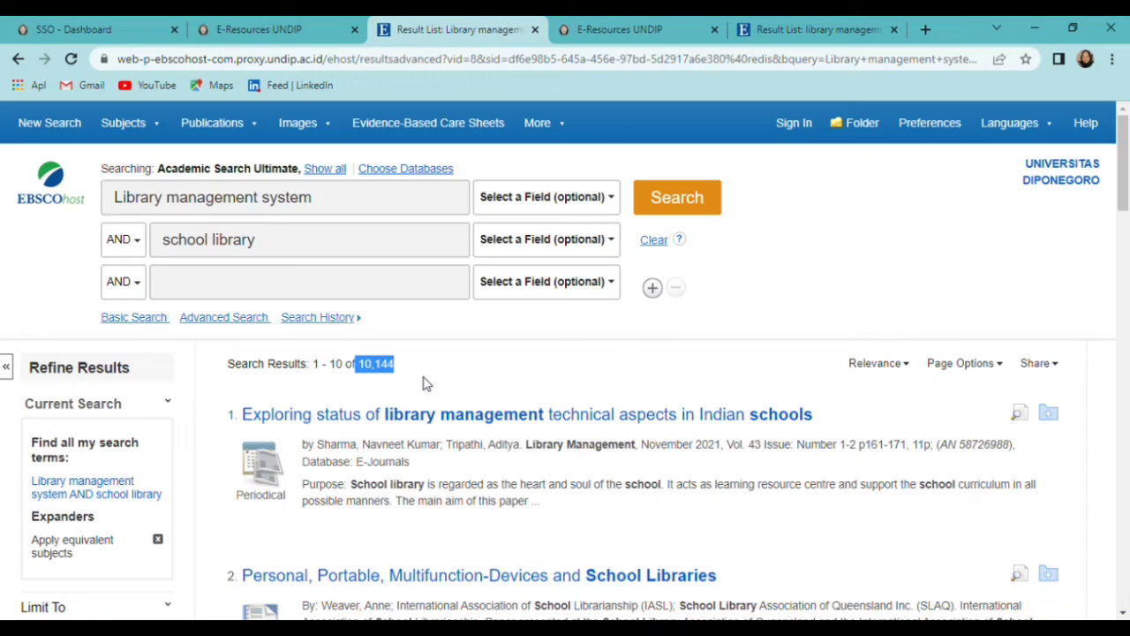
Step: Restrict the search to the E-Journals database only and rerun the same query
click(396, 173)
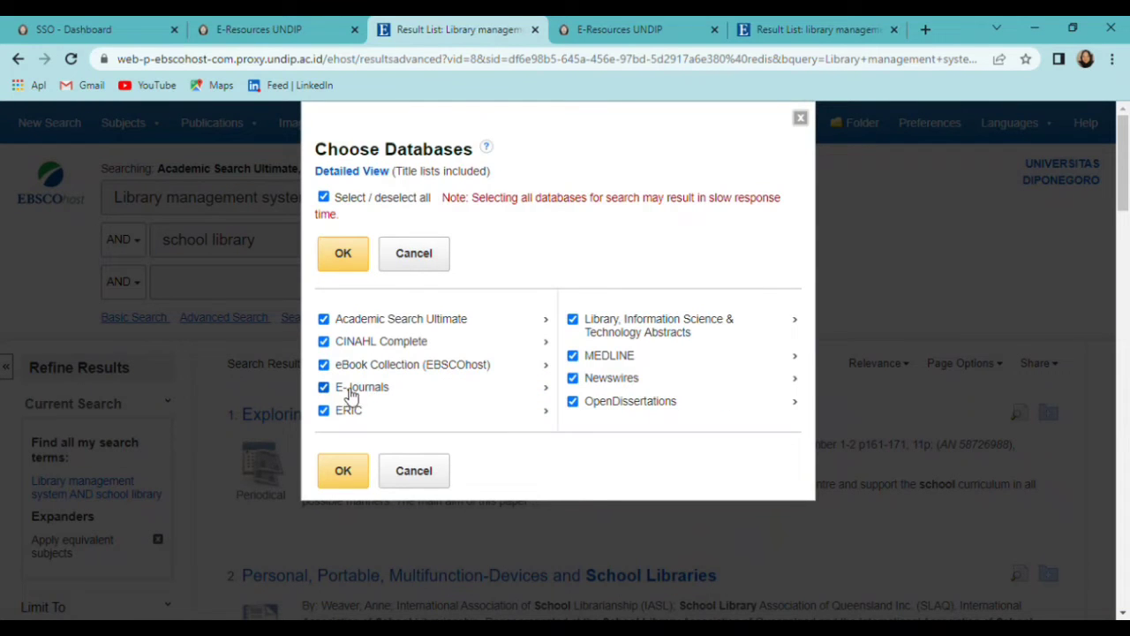
click(323, 198)
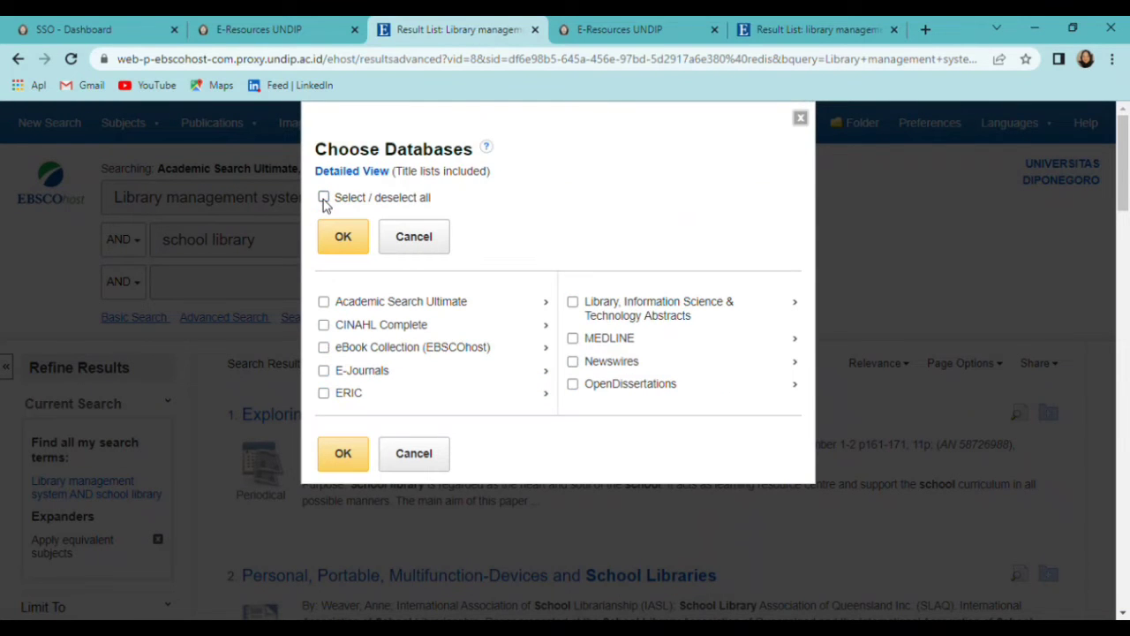
click(324, 371)
click(350, 467)
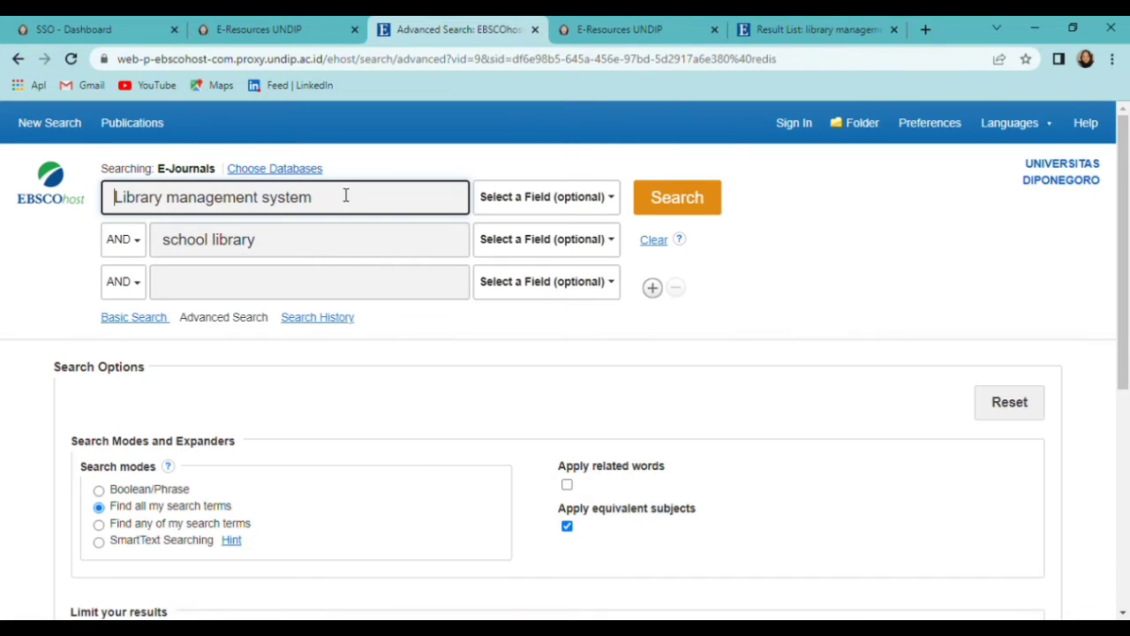
click(675, 214)
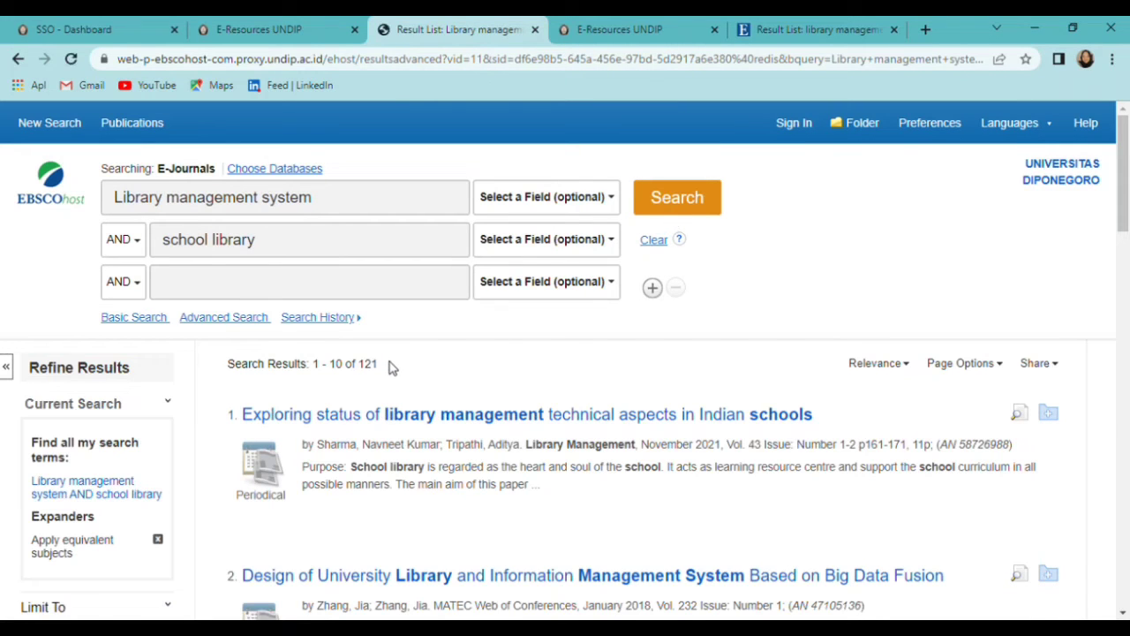
Step: Highlight the result count above the E-Journals results list
double_click(364, 366)
double_click(369, 376)
click(412, 371)
drag(384, 369, 307, 378)
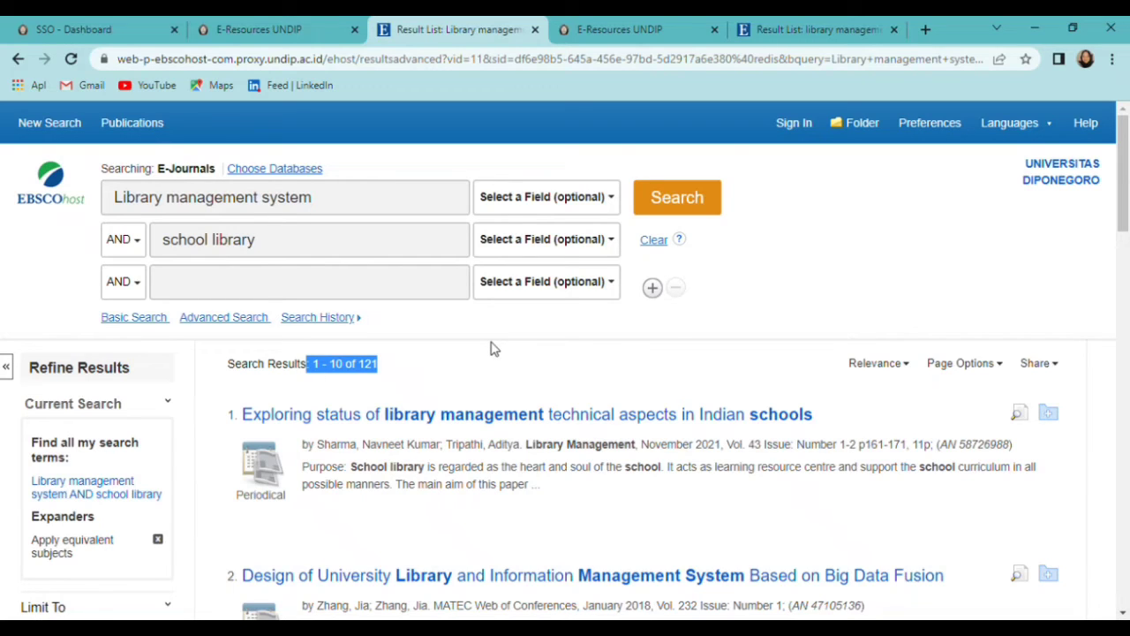
Step: Switch to basic search and search E-Journals for "library management system"
click(148, 323)
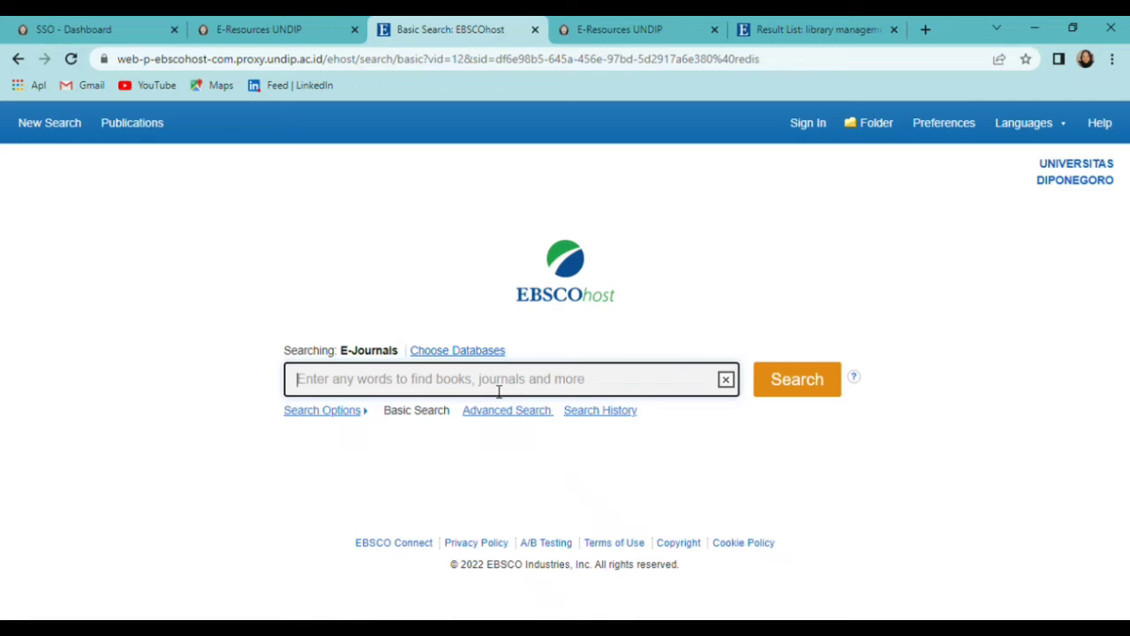
text(library management system)
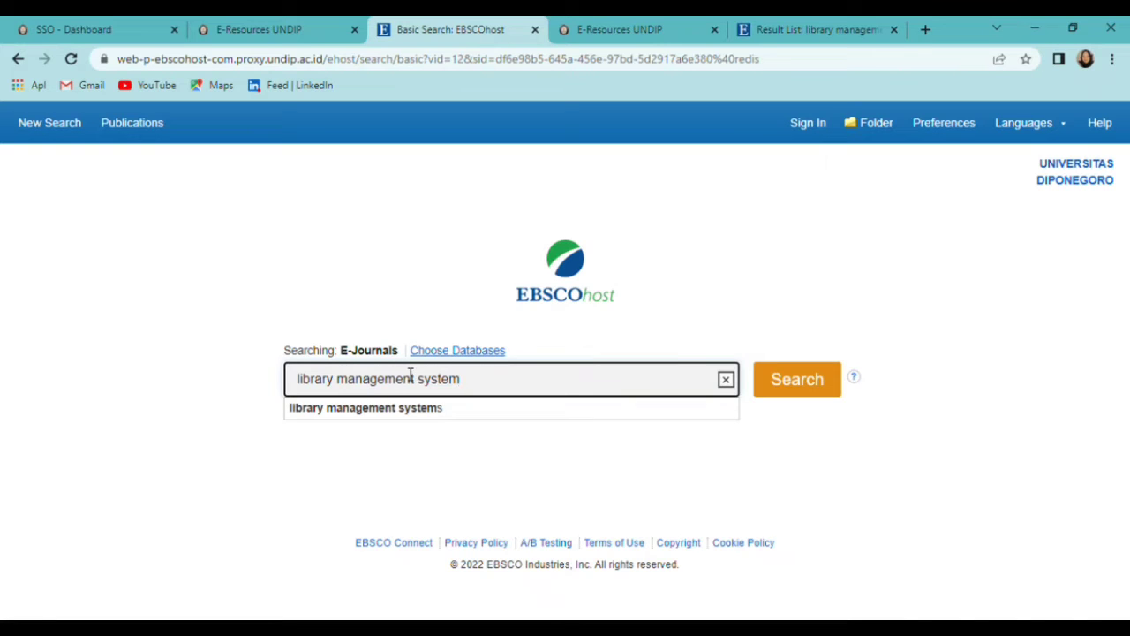
click(802, 382)
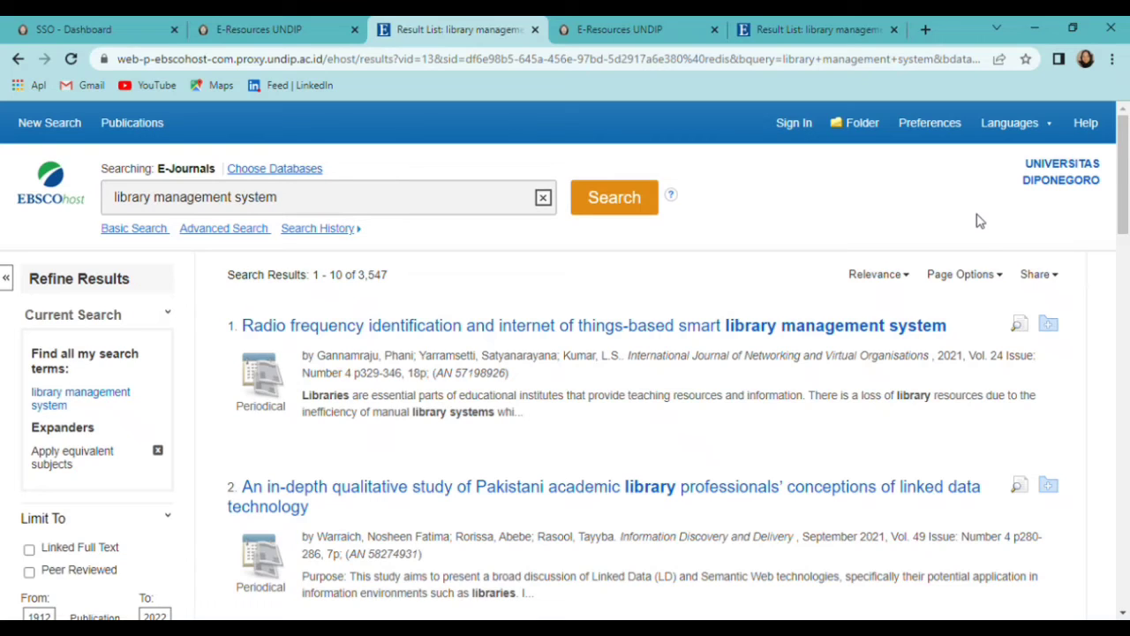
Step: Examine the first articles in the results list and compare their titles with the search phrase
mouse_move(1127, 188)
mouse_down()
mouse_move(1123, 283)
mouse_move(1119, 201)
mouse_up()
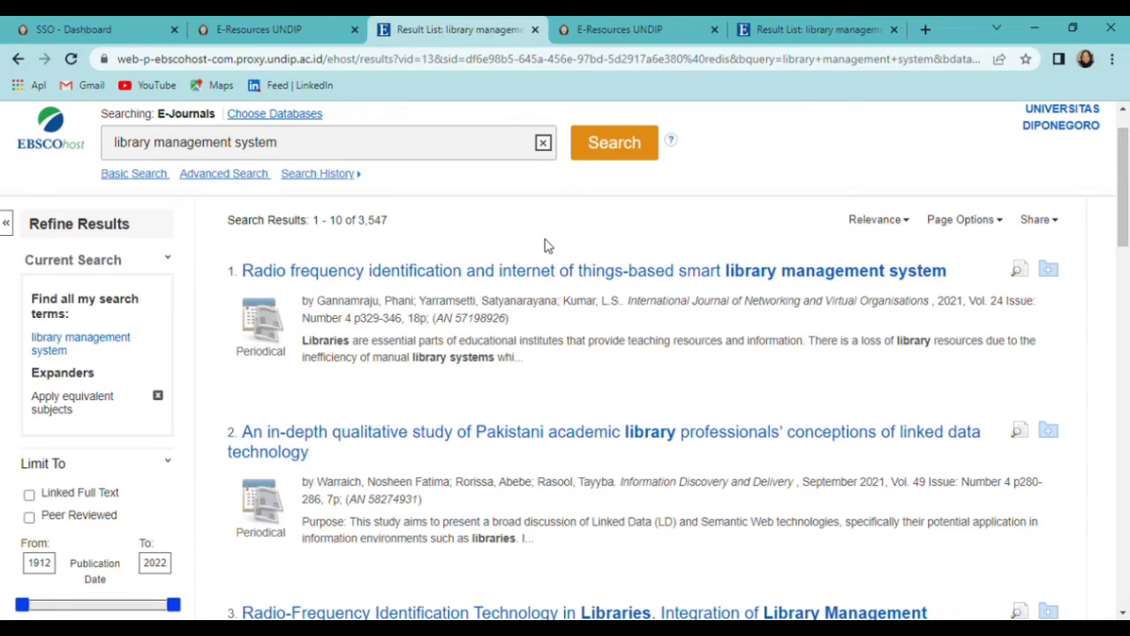
drag(295, 144, 266, 170)
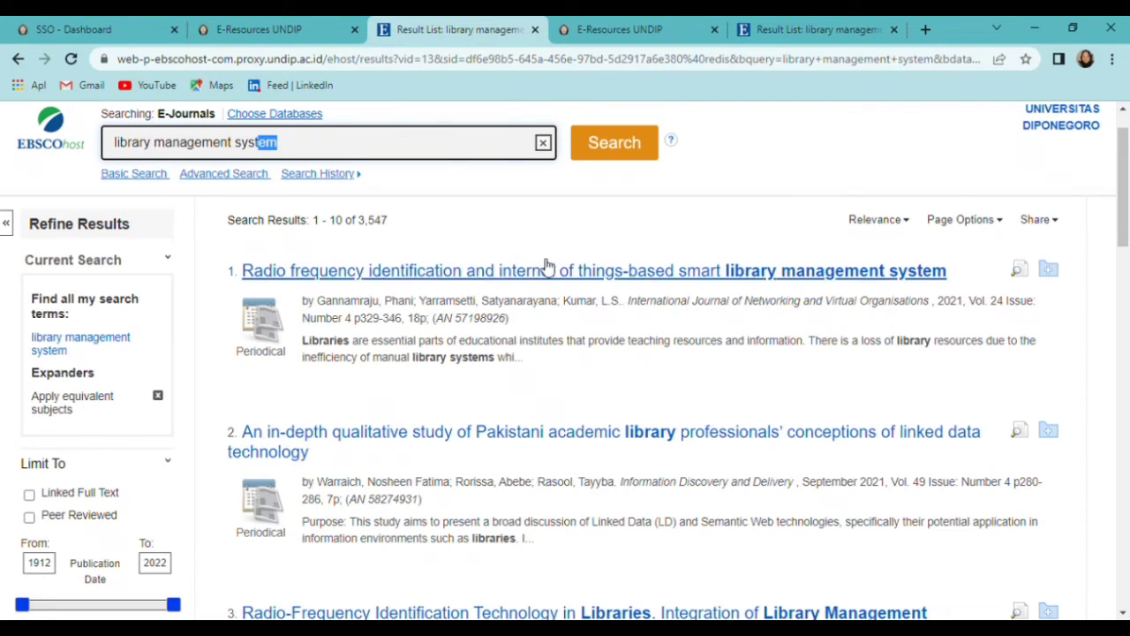
mouse_move(1125, 184)
mouse_down()
mouse_move(1128, 216)
mouse_move(1124, 172)
mouse_up()
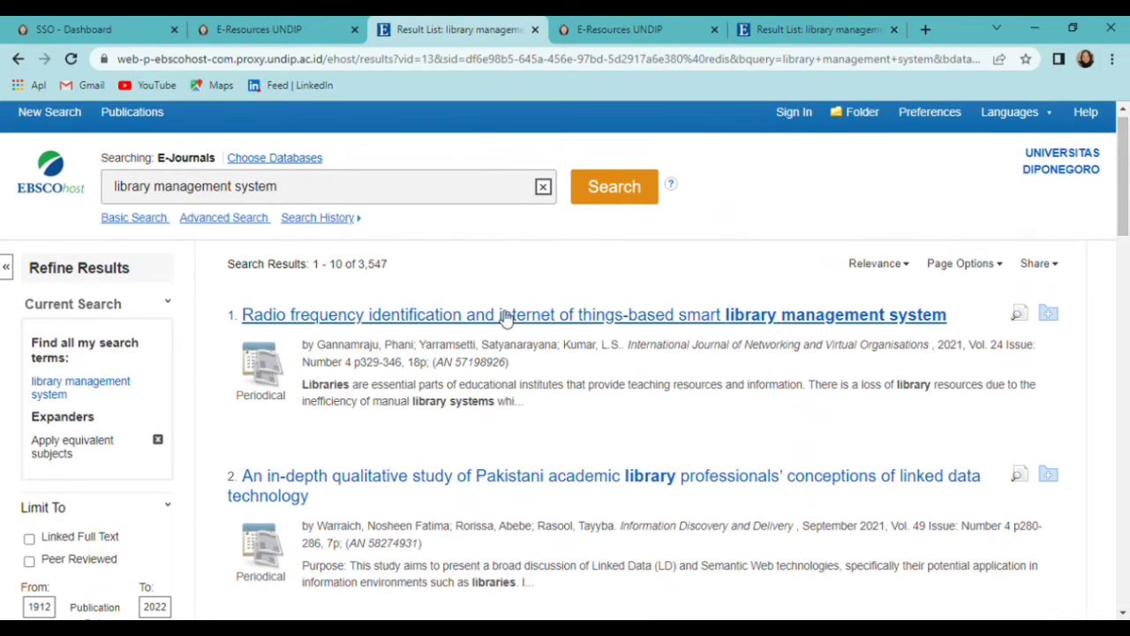
drag(227, 316, 696, 24)
click(681, 322)
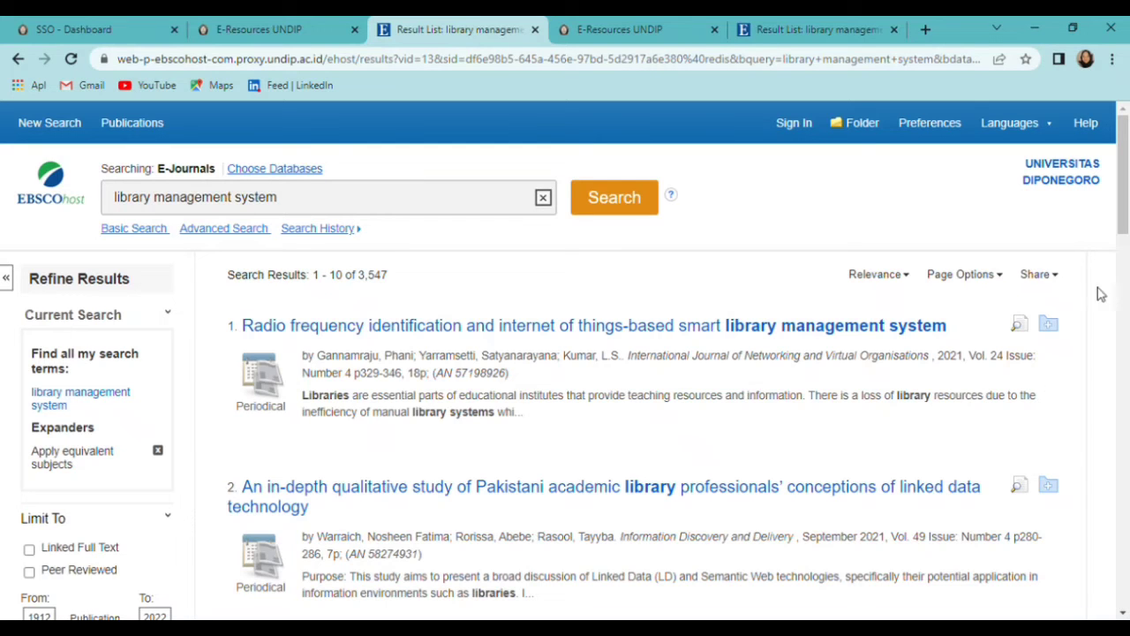
mouse_move(1123, 205)
mouse_down()
mouse_move(1124, 217)
mouse_move(1124, 205)
mouse_up()
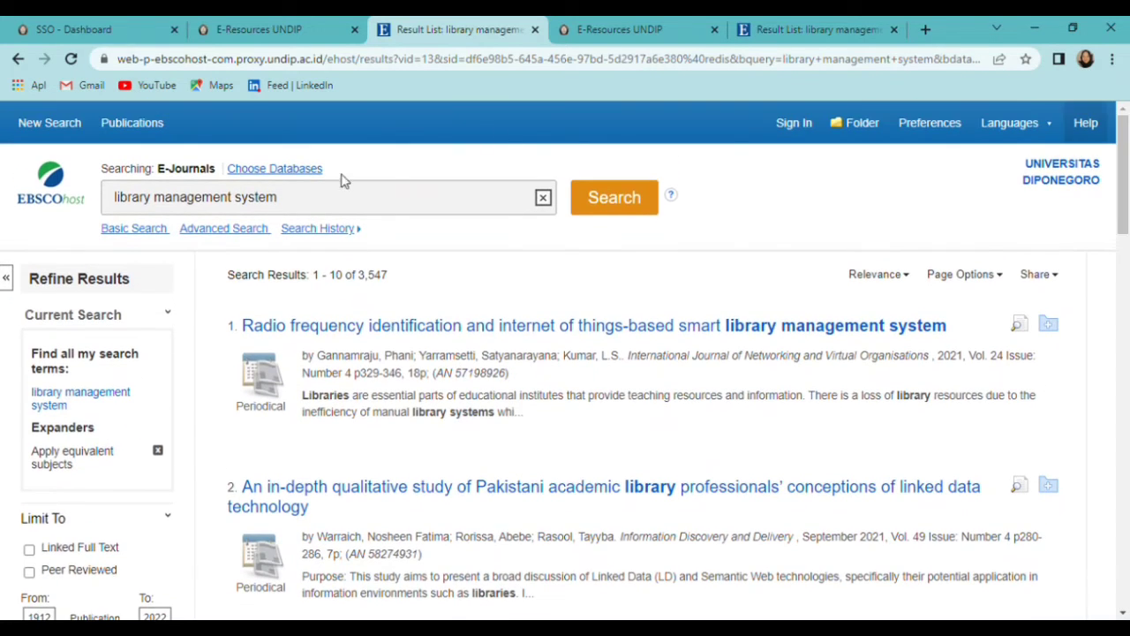
Step: Start a new basic search and run it with the suggested phrase "library management systems"
click(152, 235)
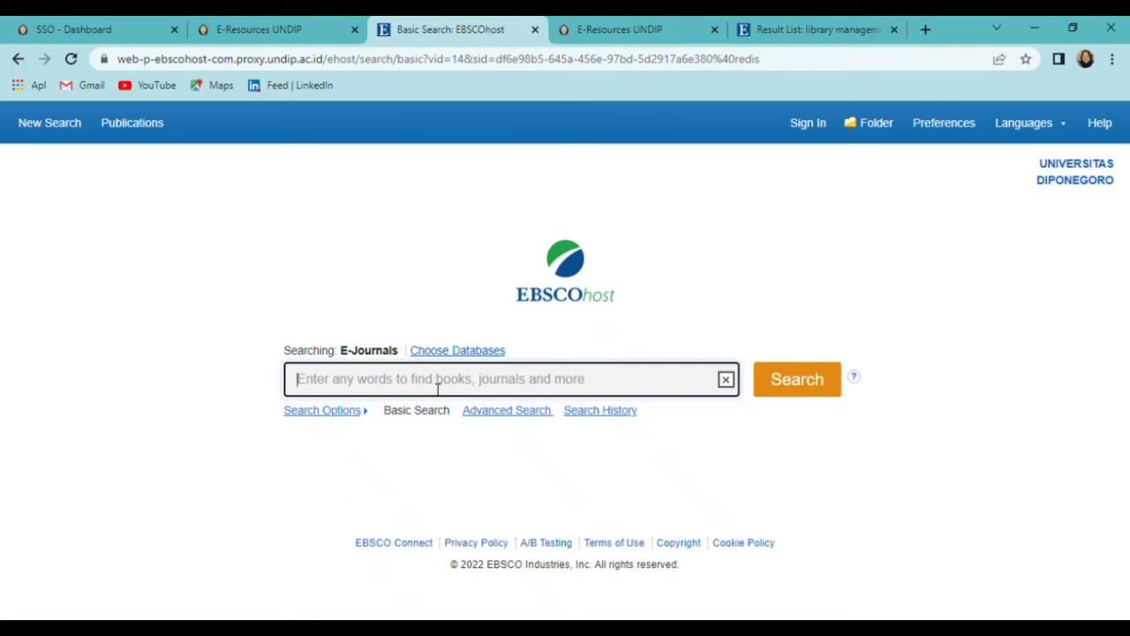
click(436, 388)
text(libr)
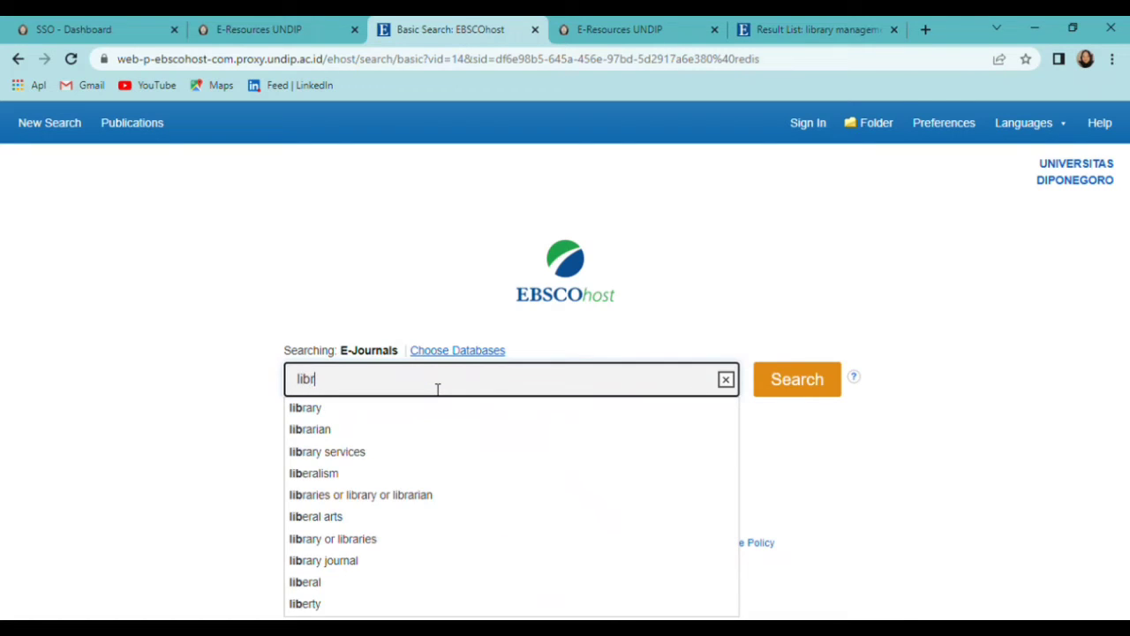
text(ary man)
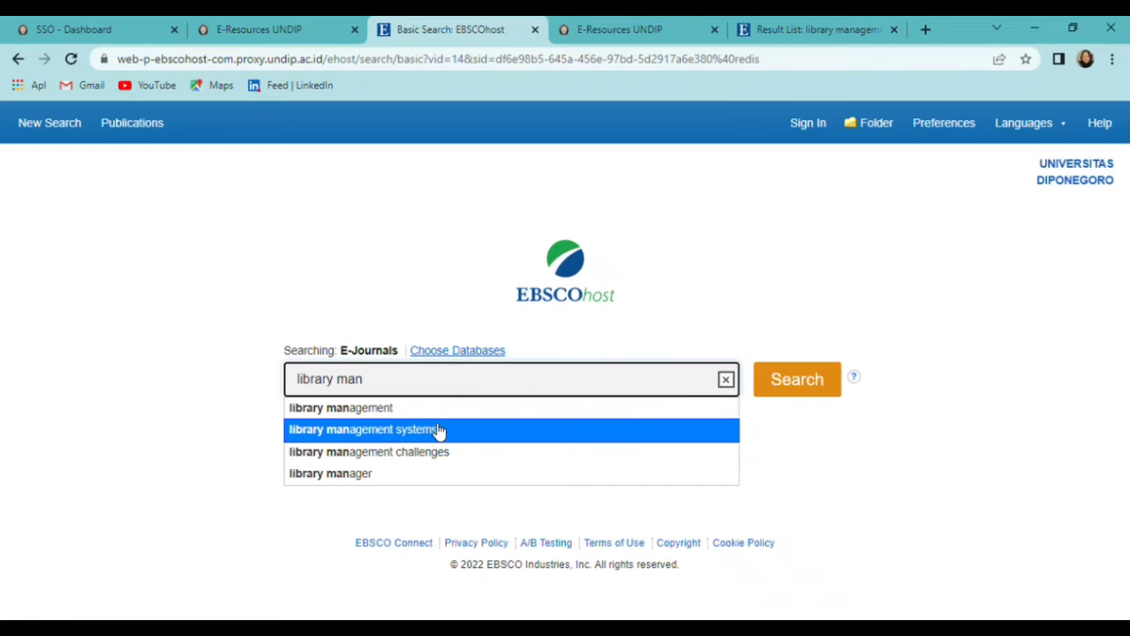
click(439, 430)
click(781, 402)
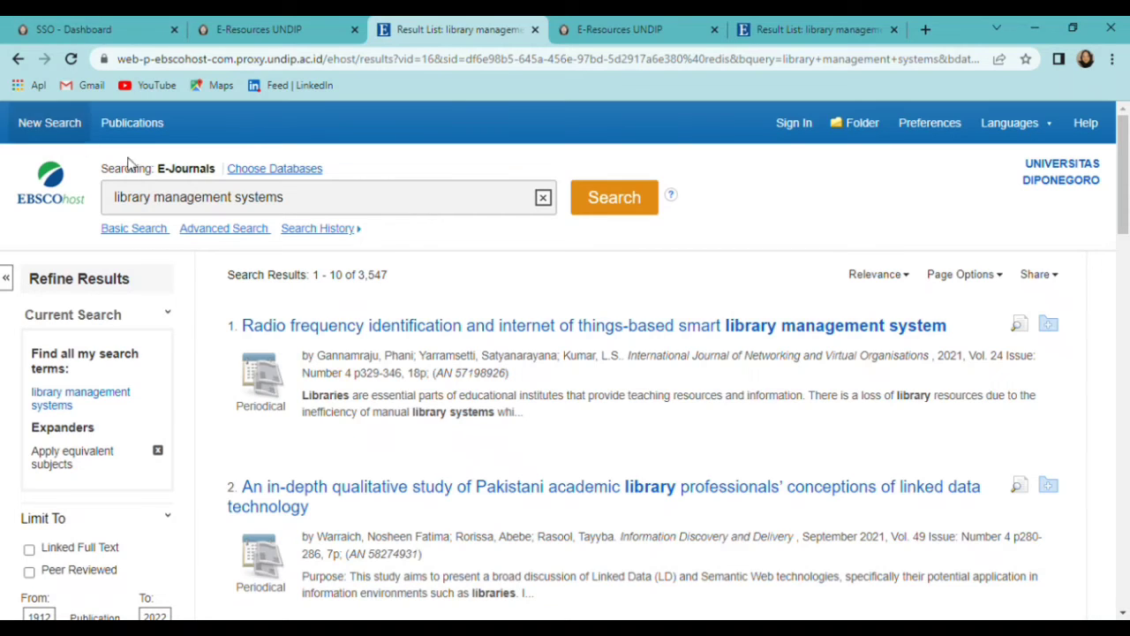
Step: Run another basic search for "library management system" and highlight the Refine Results heading
click(142, 231)
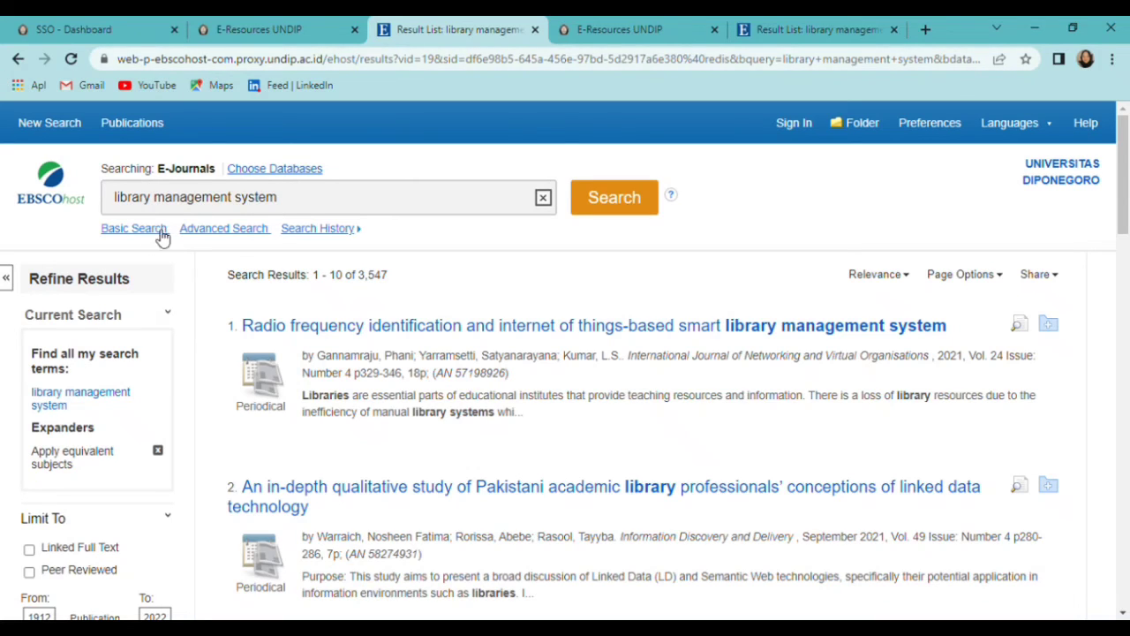
drag(150, 289, 36, 294)
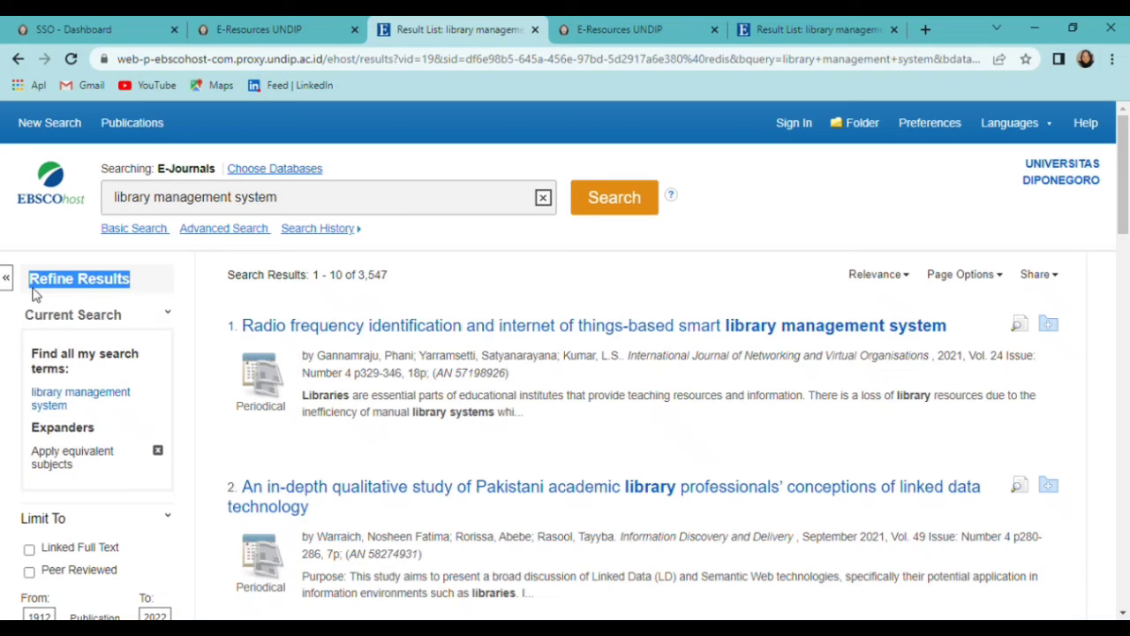
Step: Highlight the total number of articles found for "library management system" above the results list
drag(36, 294, 57, 298)
click(219, 285)
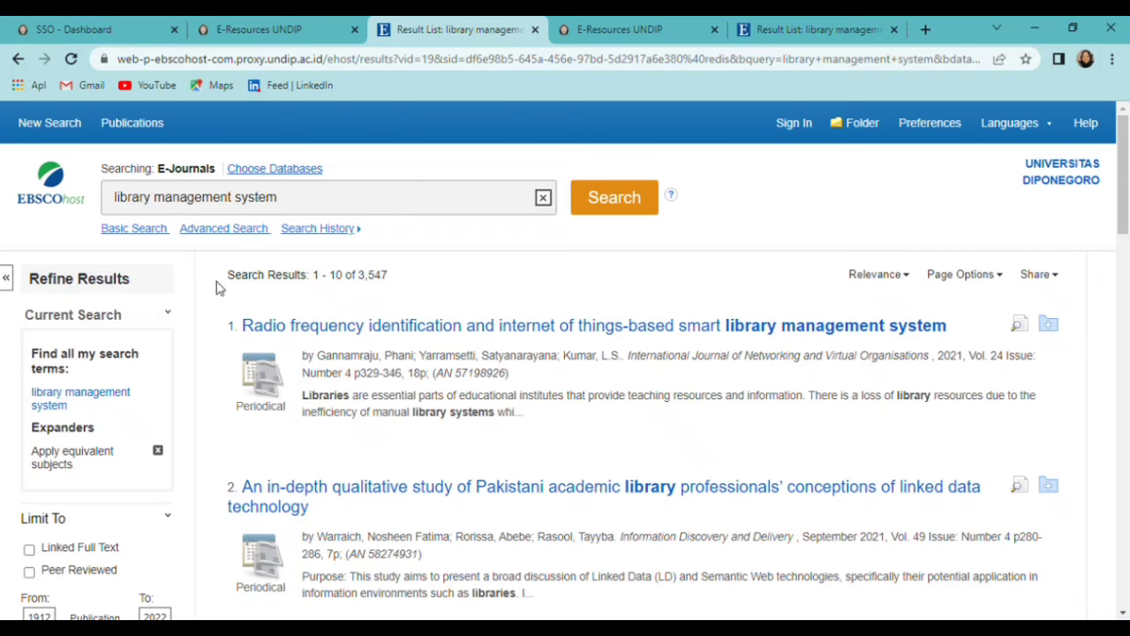
drag(396, 281, 366, 285)
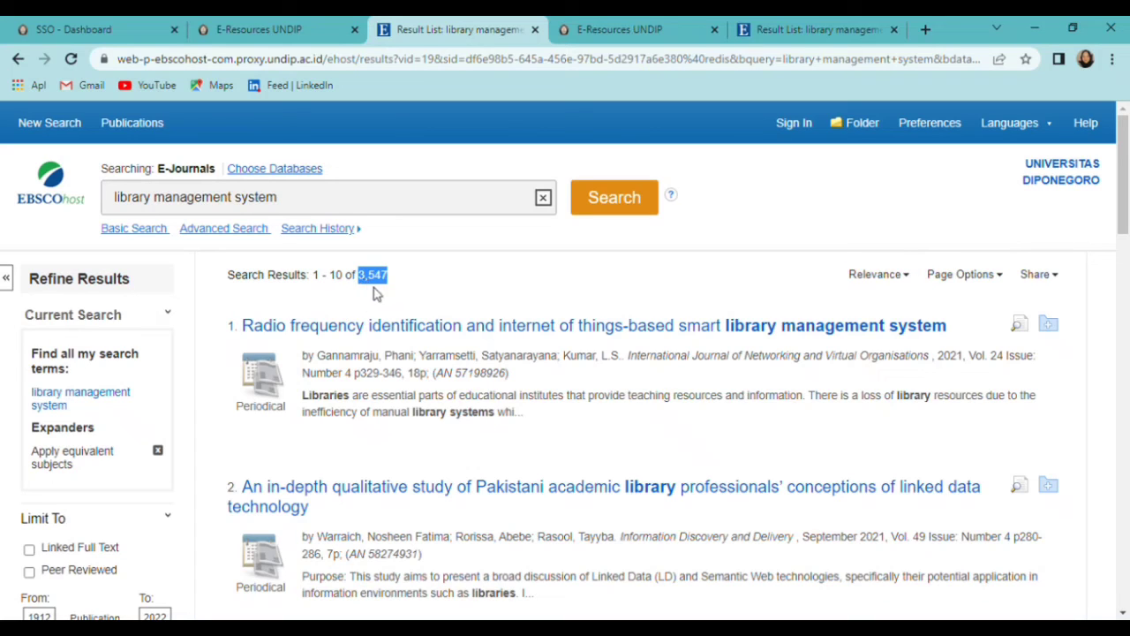
click(384, 292)
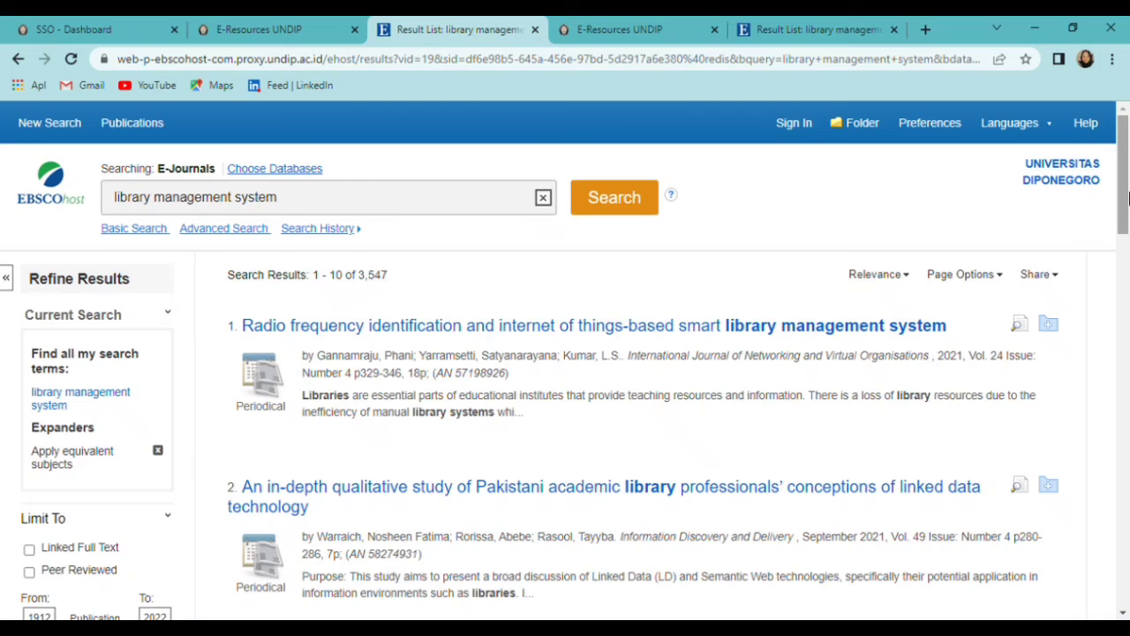
Step: Limit the results to publication dates from 2012 to 2022 and highlight the updated result total
scroll(768, 265, down, 2)
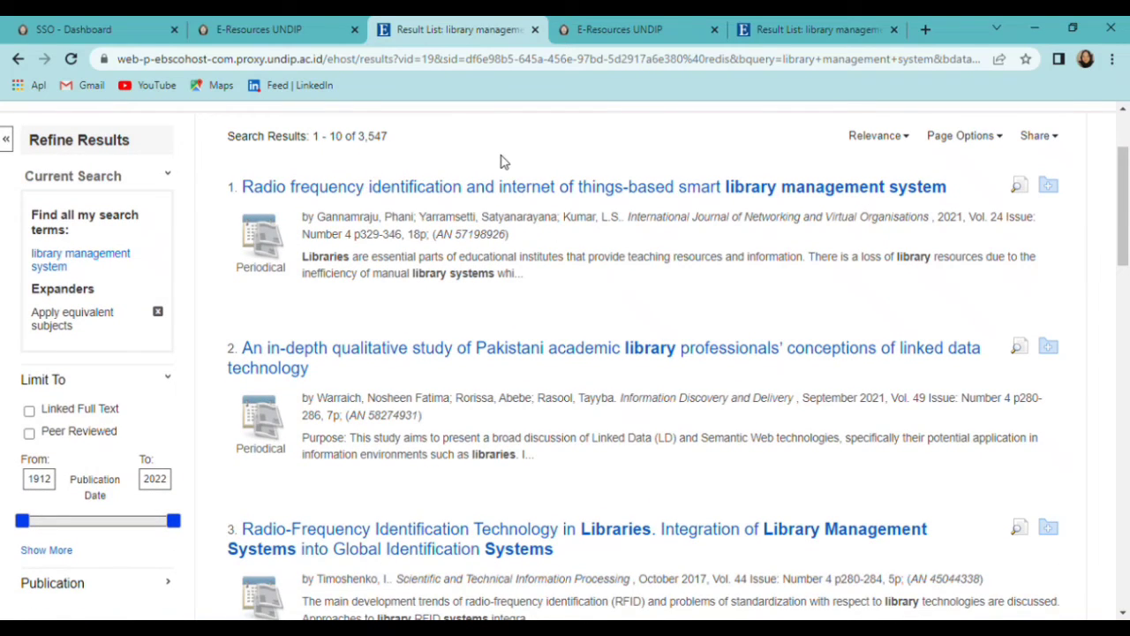
click(52, 482)
drag(51, 481, 25, 491)
text(2012)
drag(1124, 196, 1124, 177)
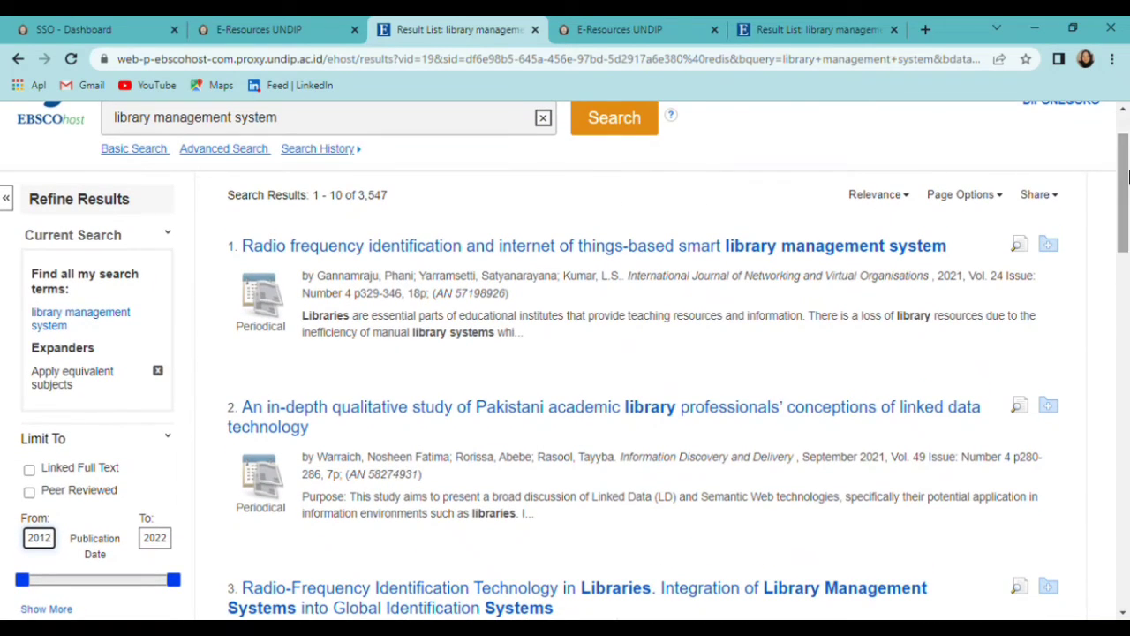
click(152, 541)
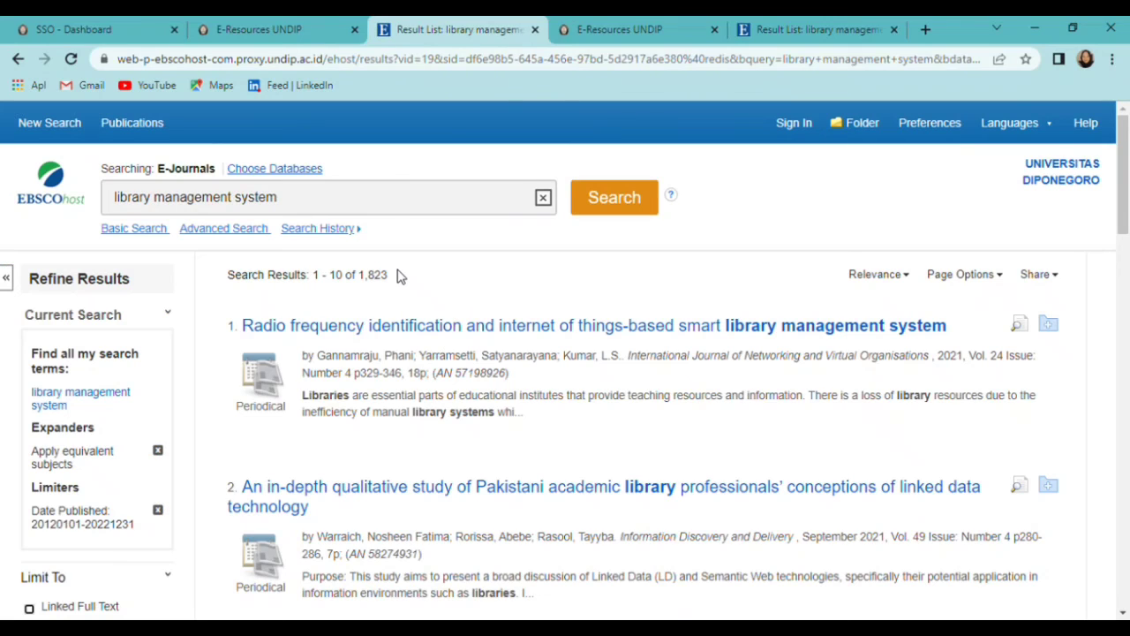
drag(398, 275, 359, 289)
click(401, 276)
Step: From advanced search, open the E-Journals publications list and browse the titles starting with L
click(235, 230)
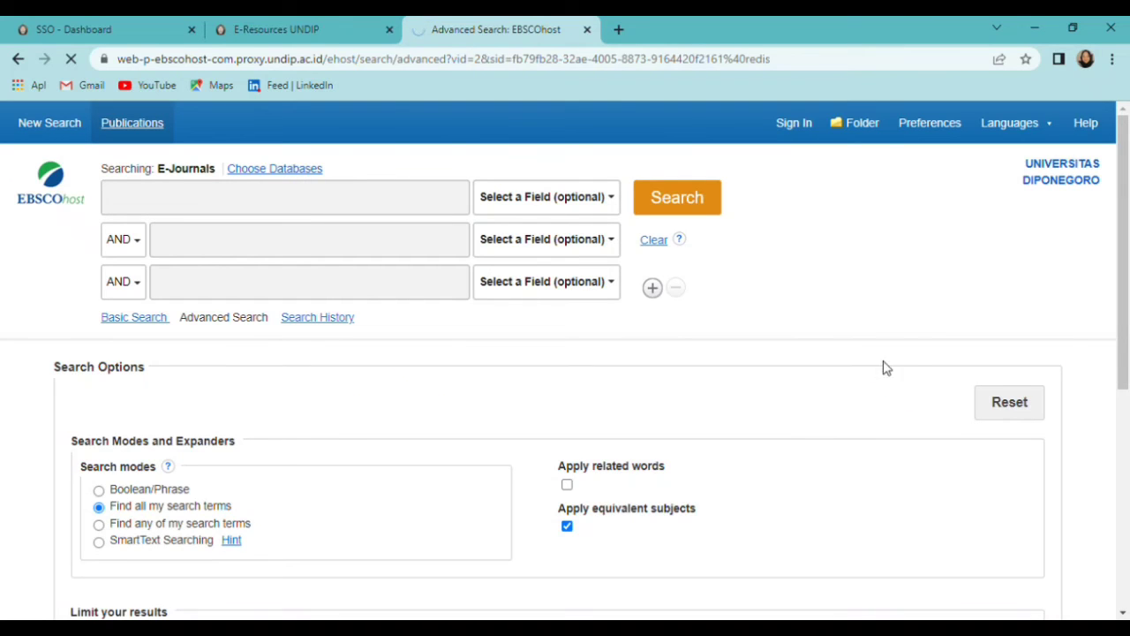
drag(1127, 334, 1128, 373)
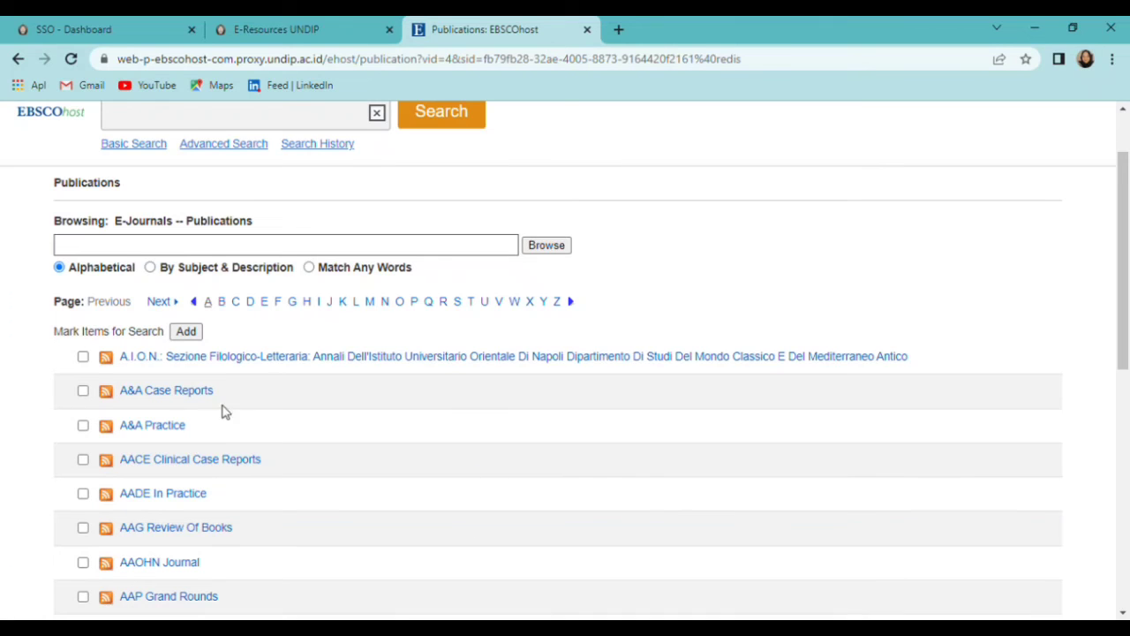
scroll(565, 353, up, 1)
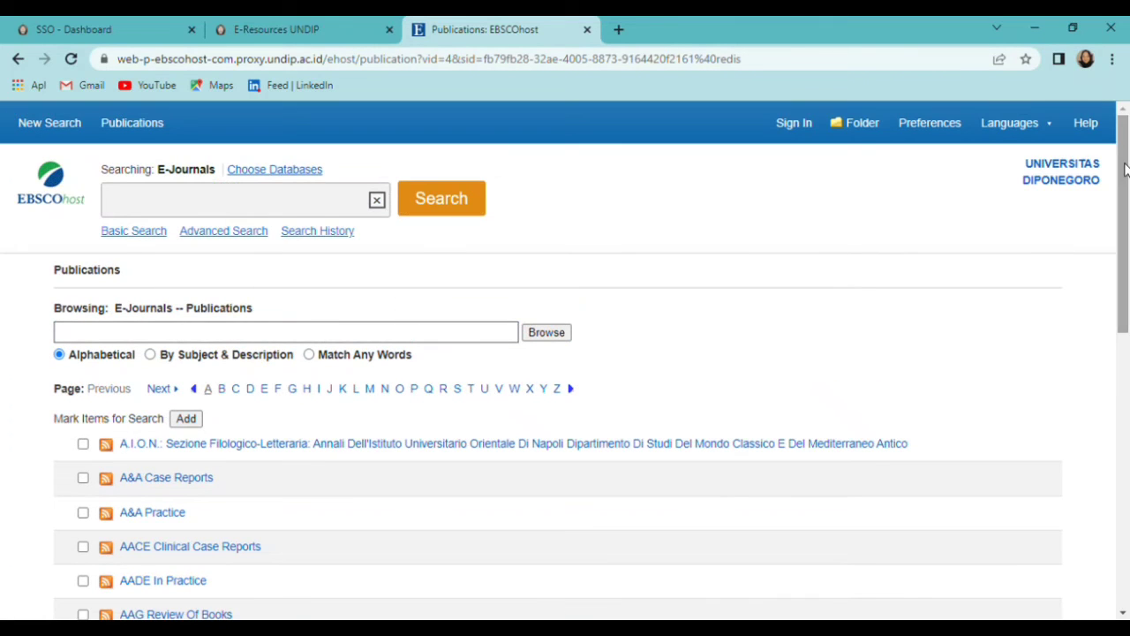
click(362, 394)
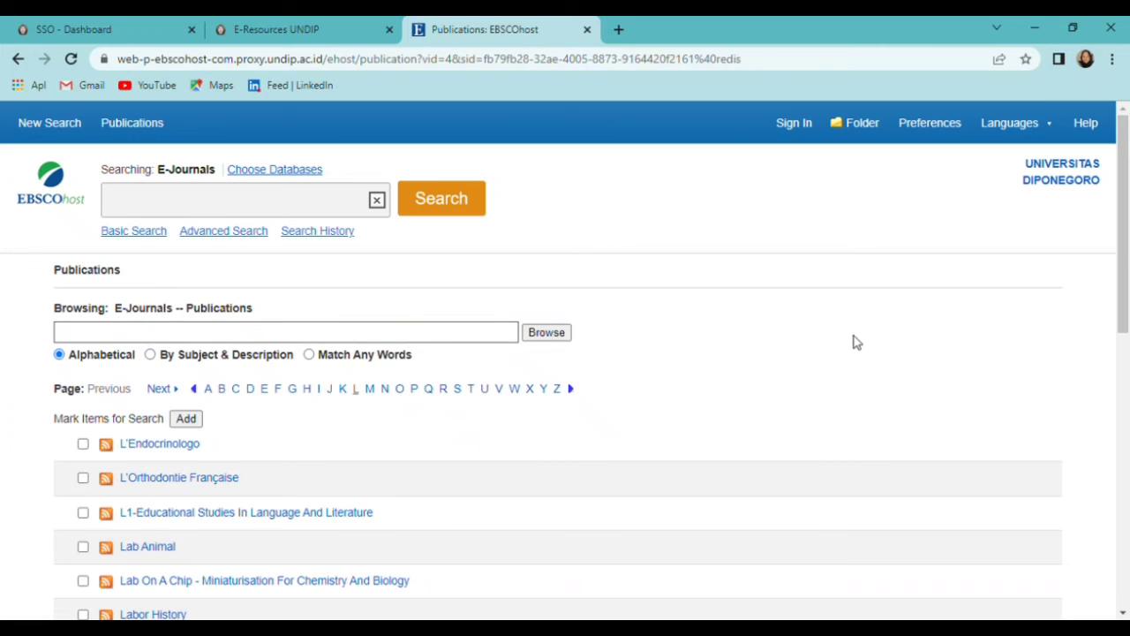
drag(1125, 227, 1126, 236)
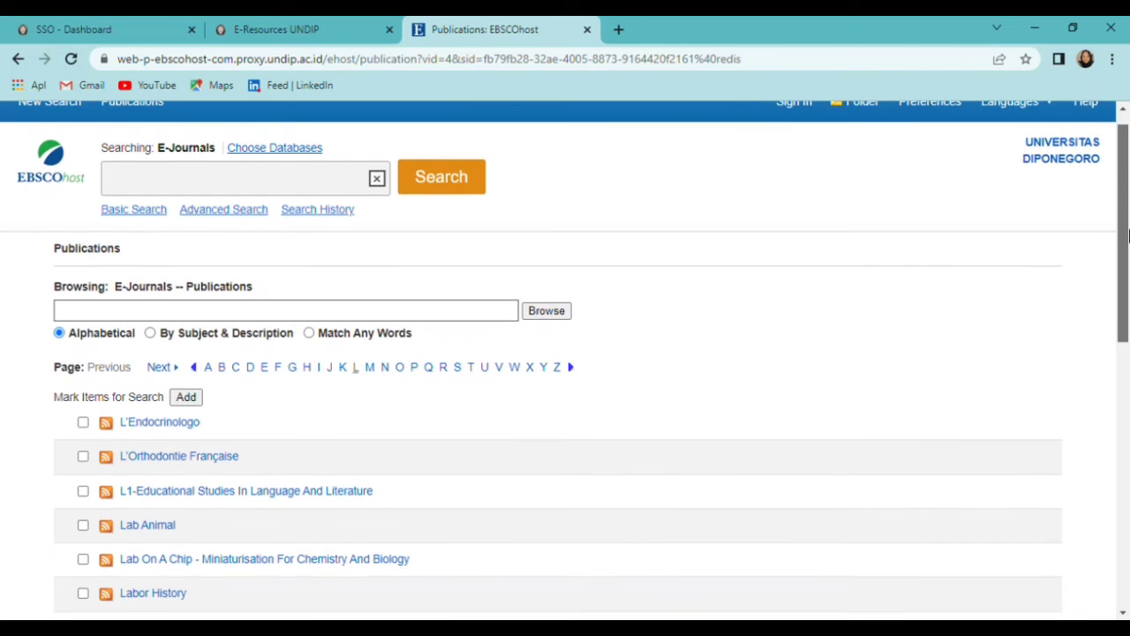
Step: Browse the publication titles starting with M and return to look through those starting with L
click(571, 368)
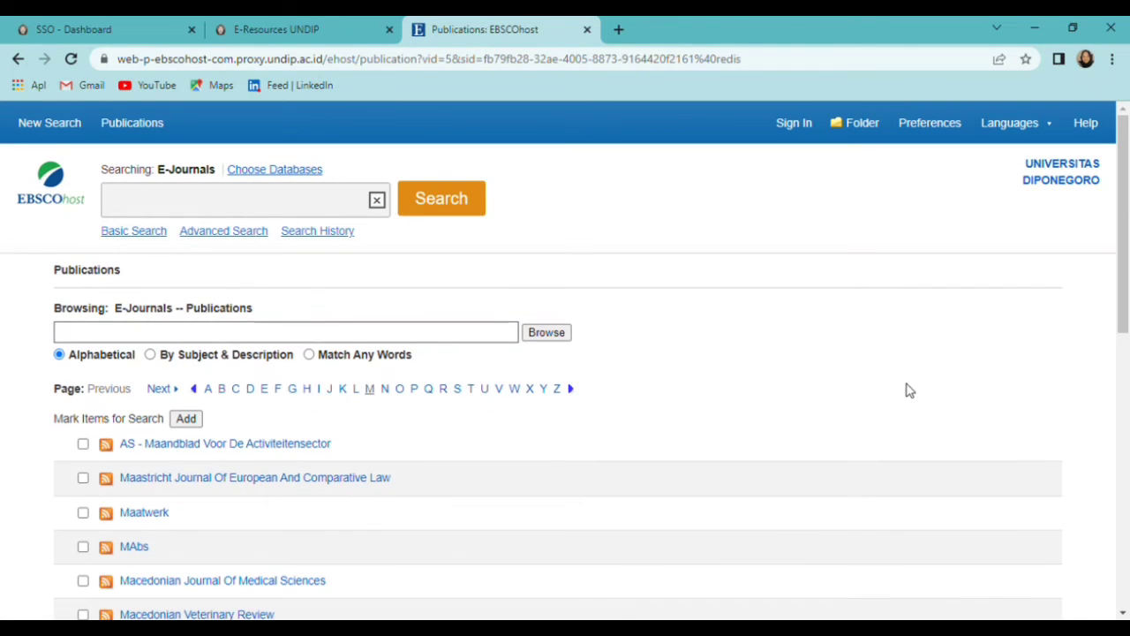
drag(1127, 232, 1128, 302)
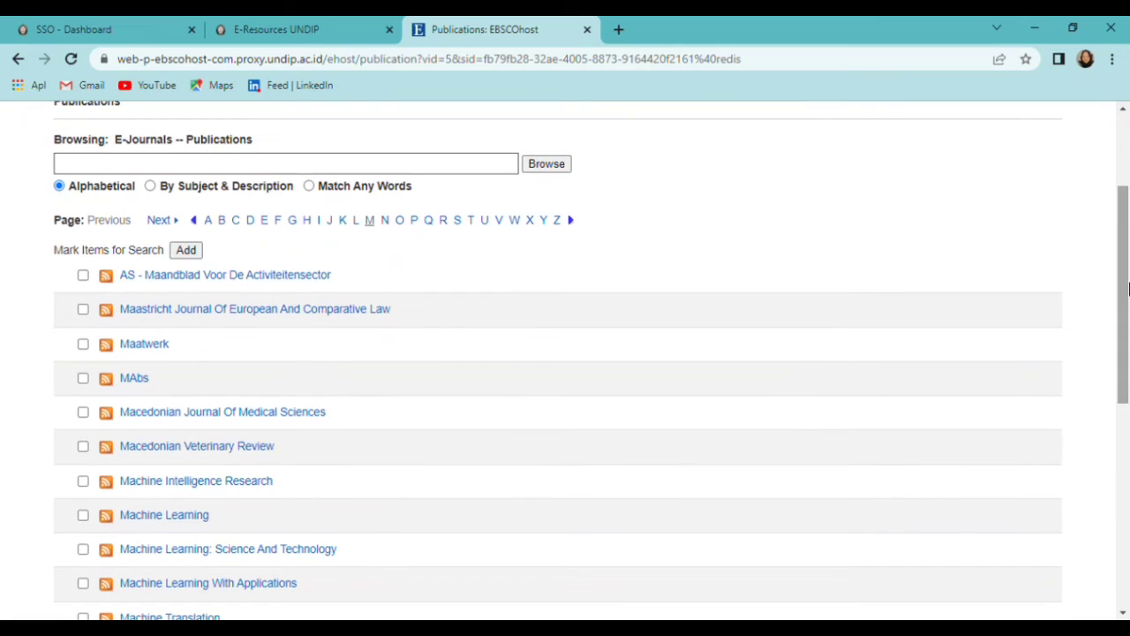
click(357, 223)
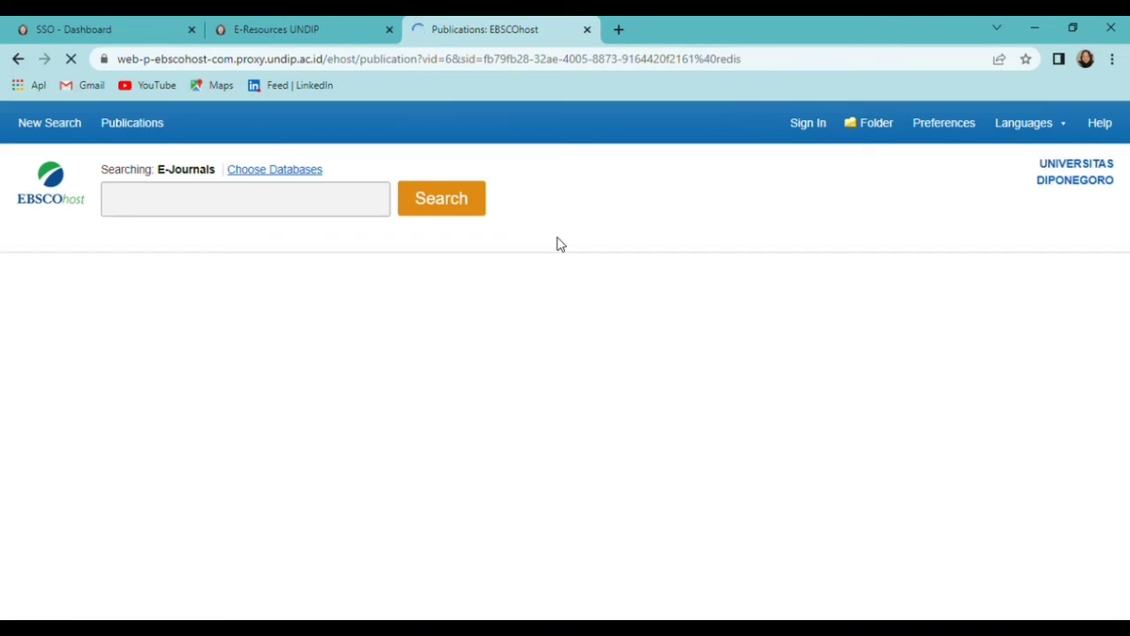
scroll(1079, 415, down, 6)
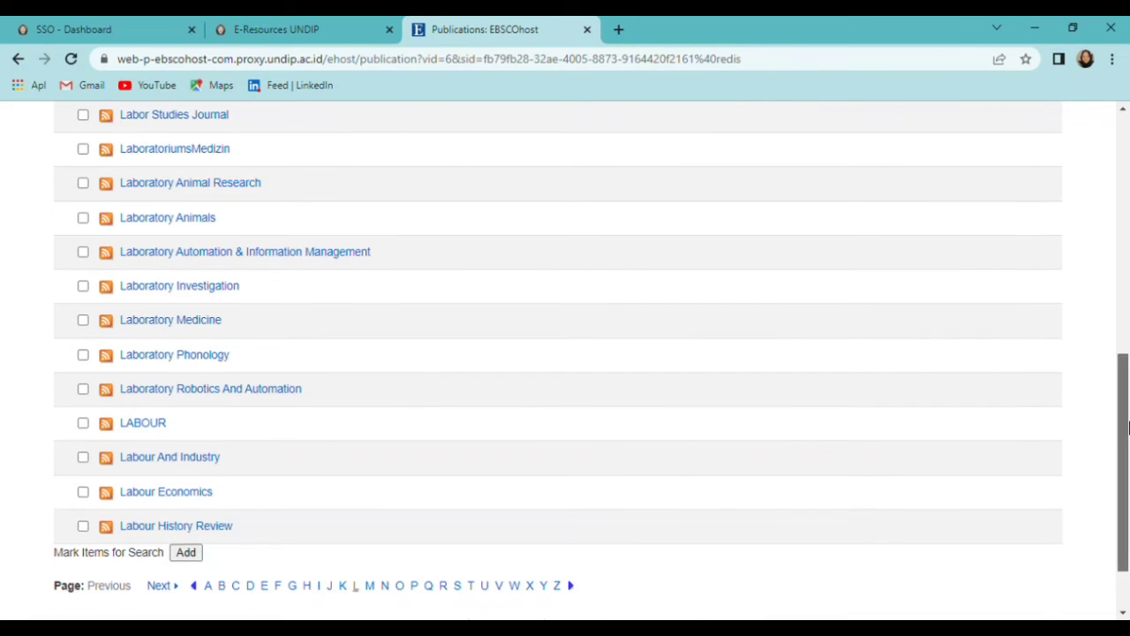
drag(1128, 427, 1094, 179)
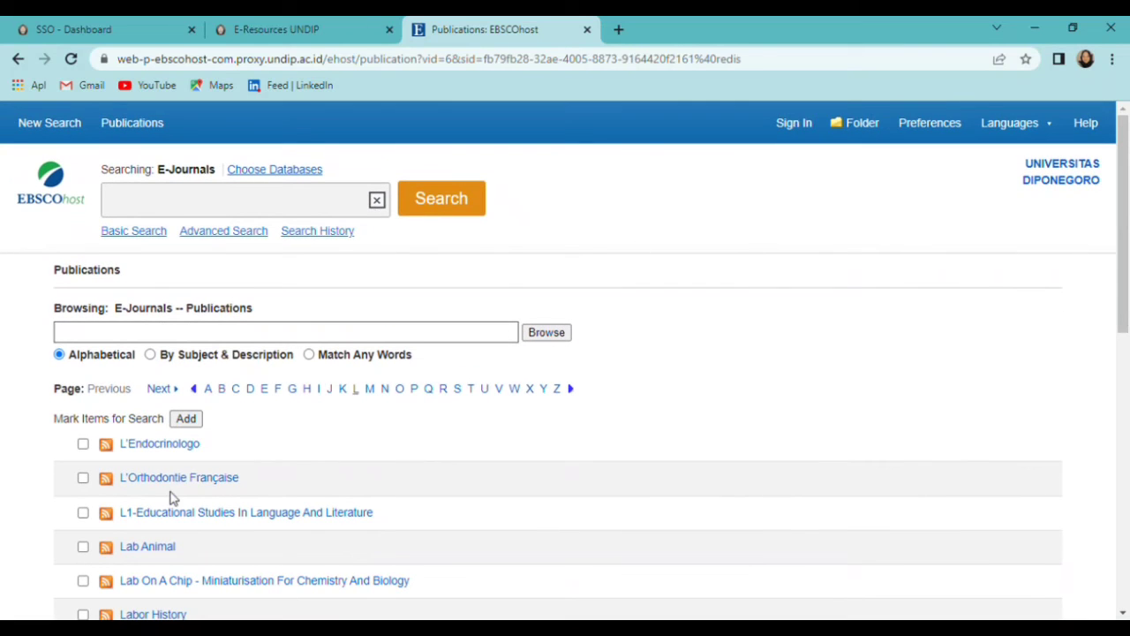
Step: Search the E-Journals publications for "library management system" with the Match Any Words option
click(338, 357)
click(324, 336)
click(324, 336)
text(library management system)
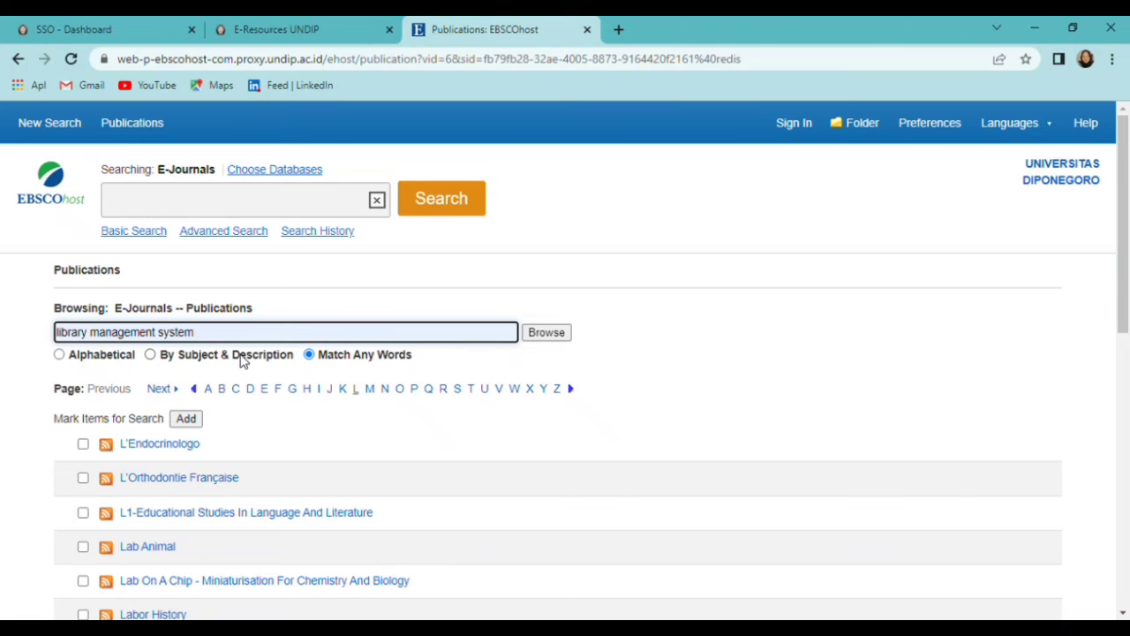
click(551, 335)
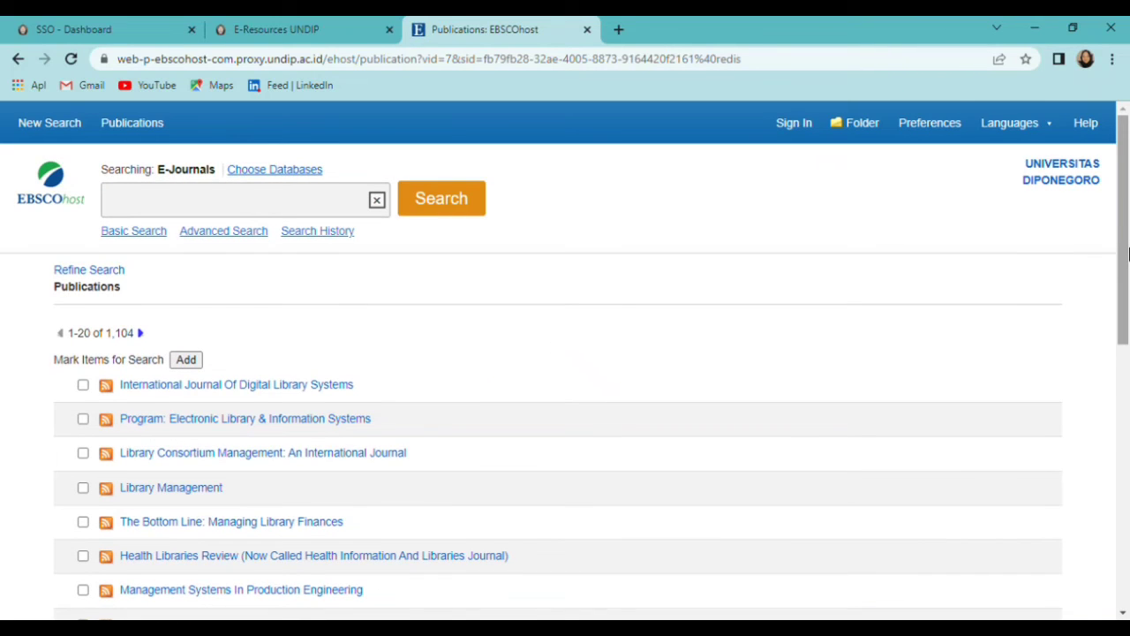
Step: Review the publication details of the Library Management journal and return to the list of matching publications
drag(1125, 252, 1127, 339)
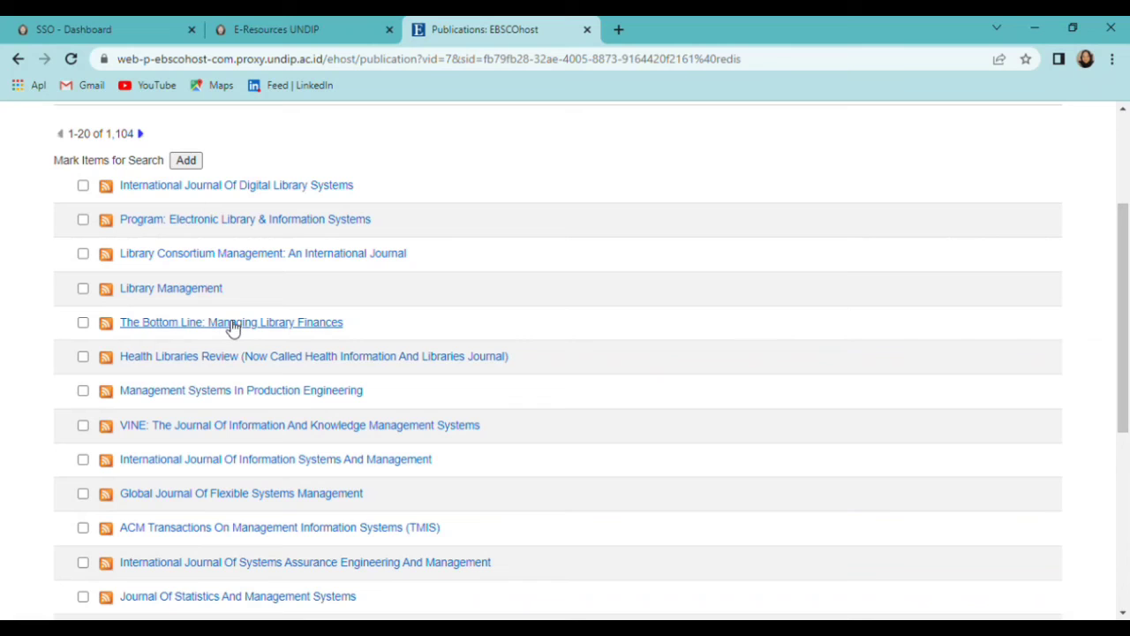
click(210, 295)
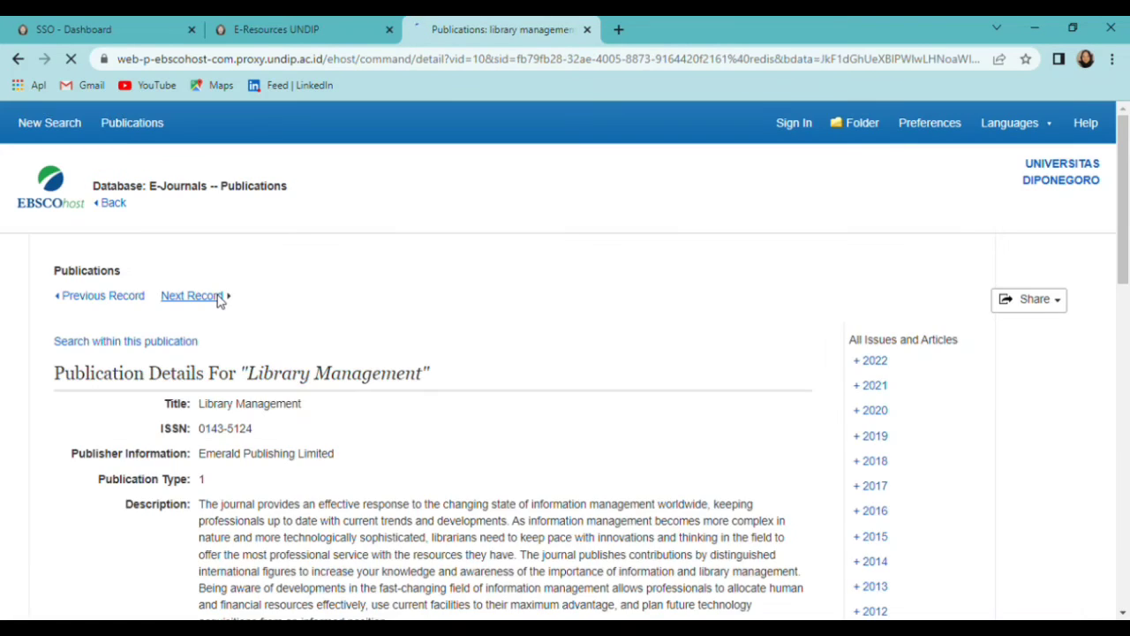
drag(1123, 216, 1108, 251)
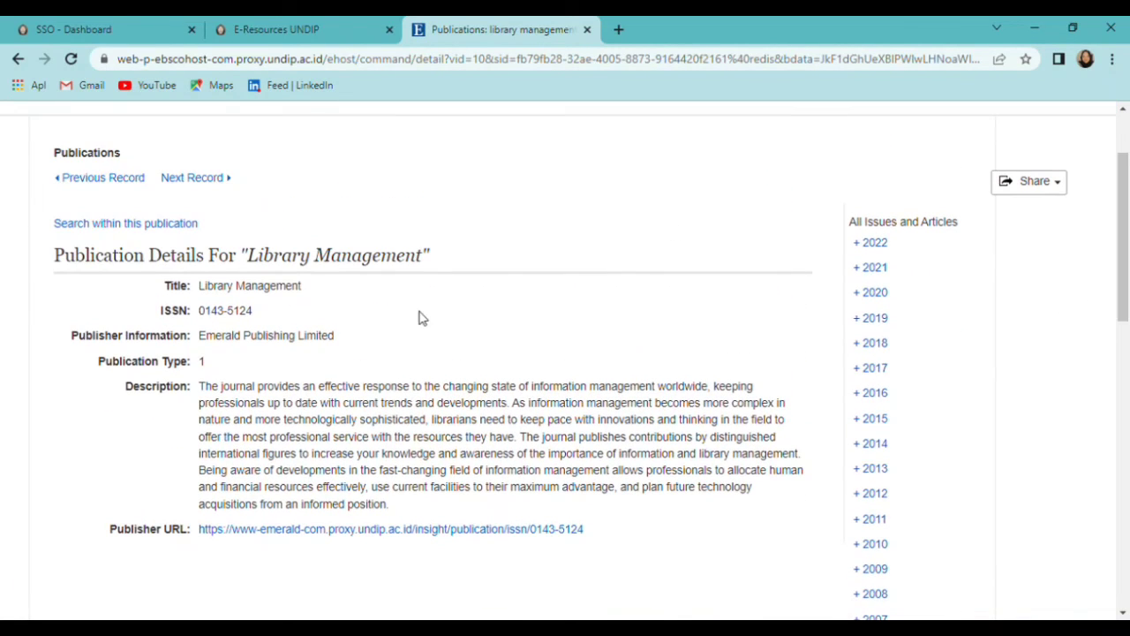
click(18, 61)
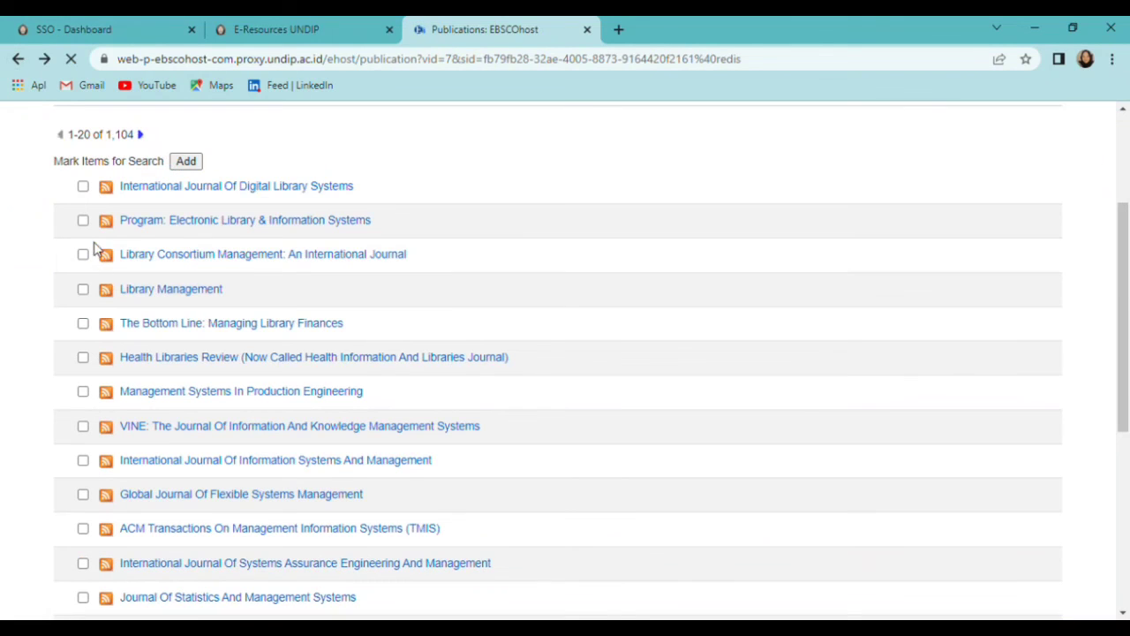